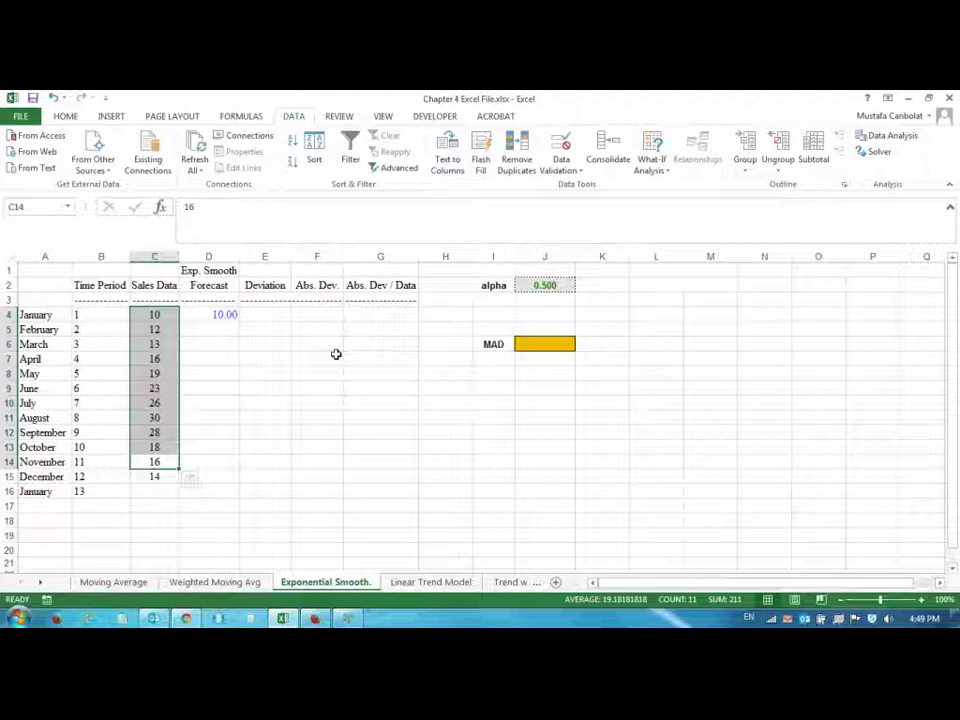
- Clear the January forecast in D4 and the 0.500 alpha value in J2
click(214, 315)
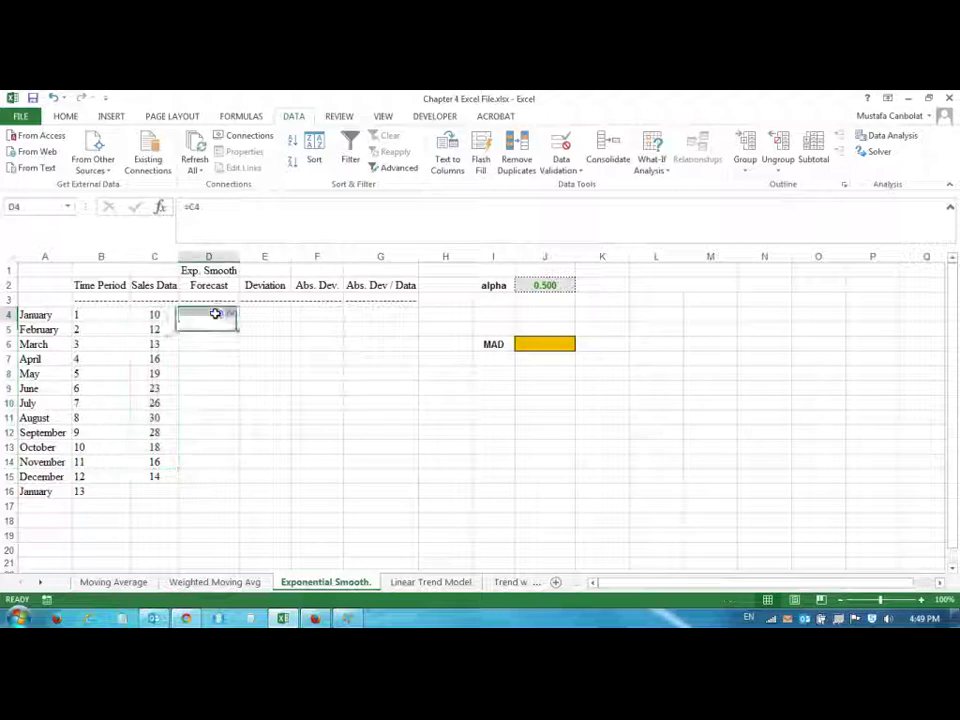
key(Delete)
click(525, 285)
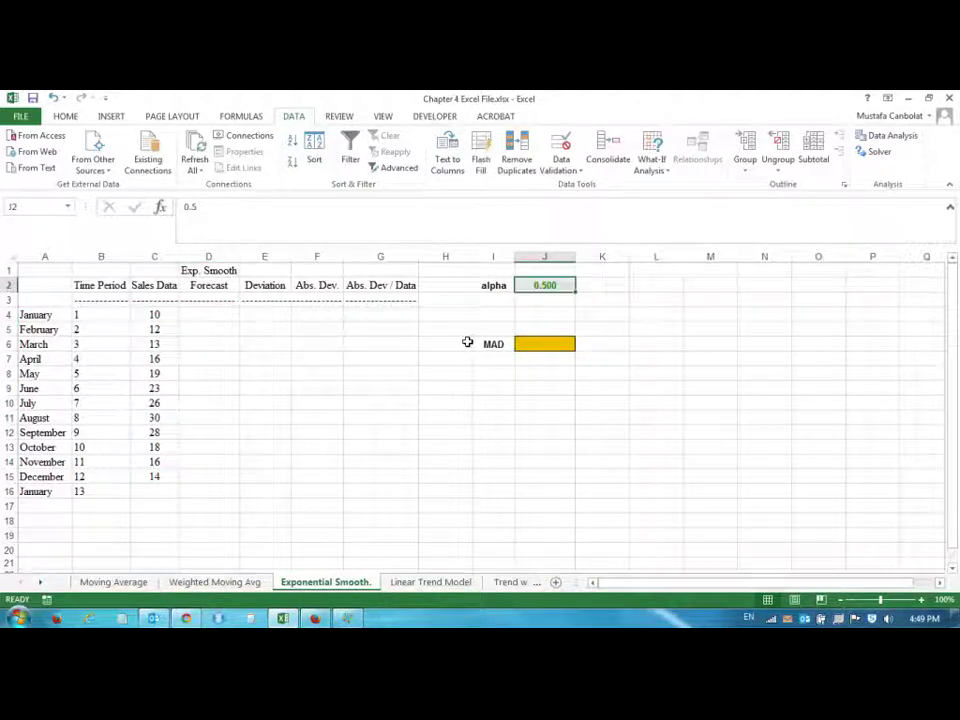
click(420, 388)
click(538, 285)
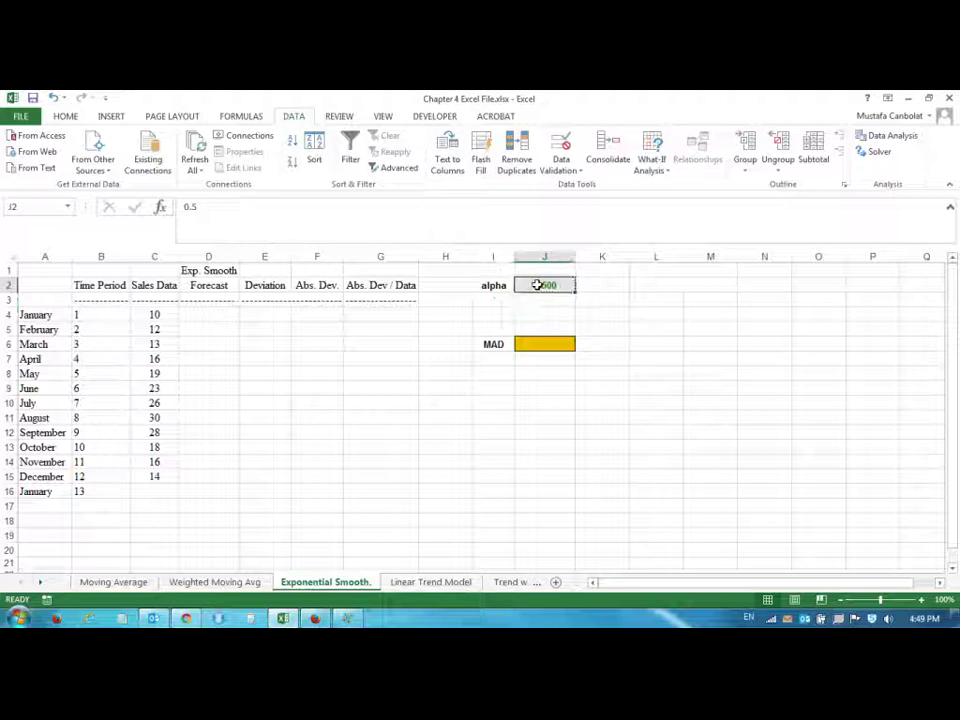
click(349, 400)
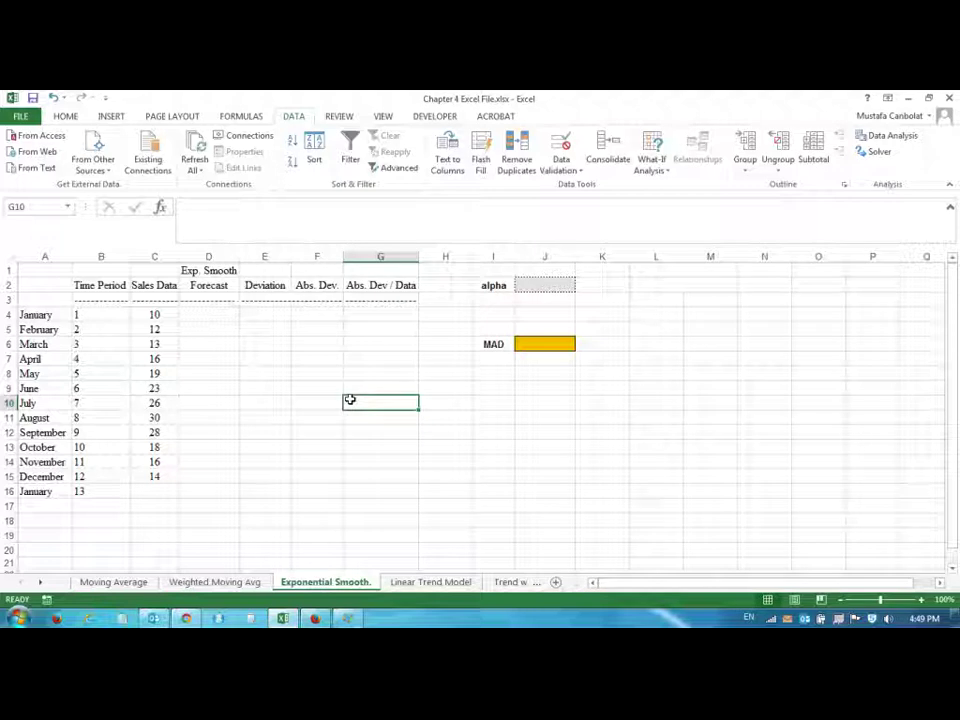
- Enter 0.5 as the alpha value in J2
click(531, 284)
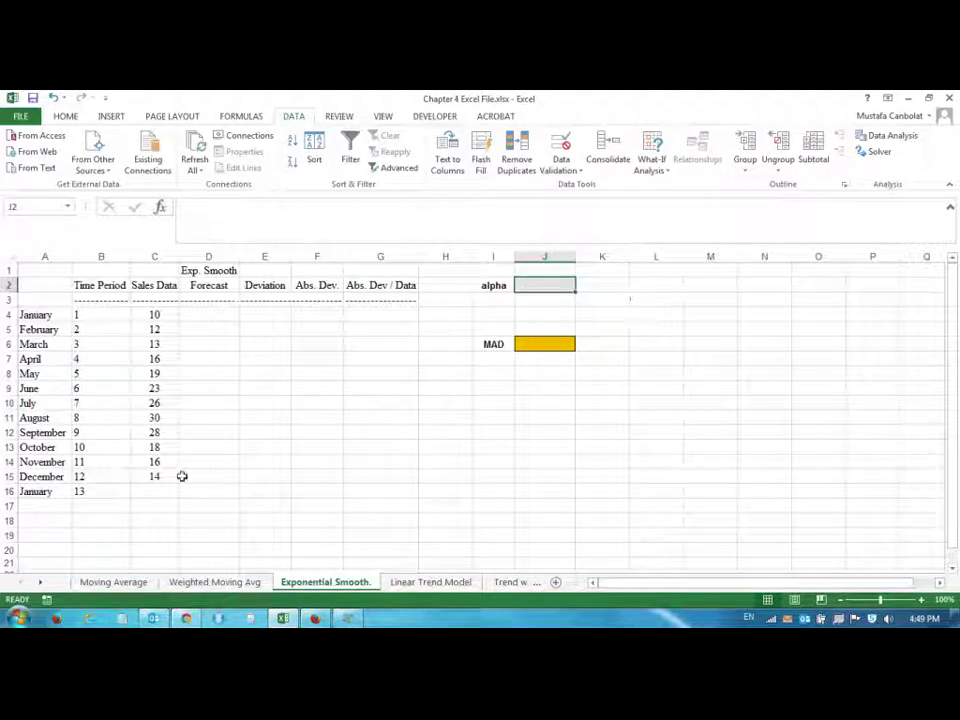
text(0.)
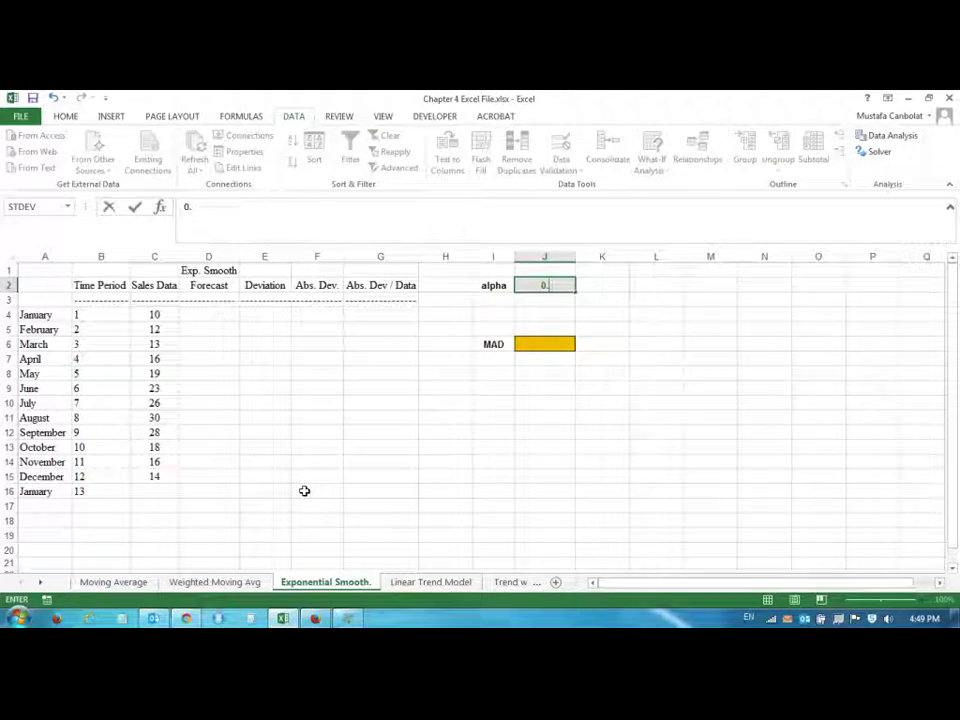
text(5)
key(Return)
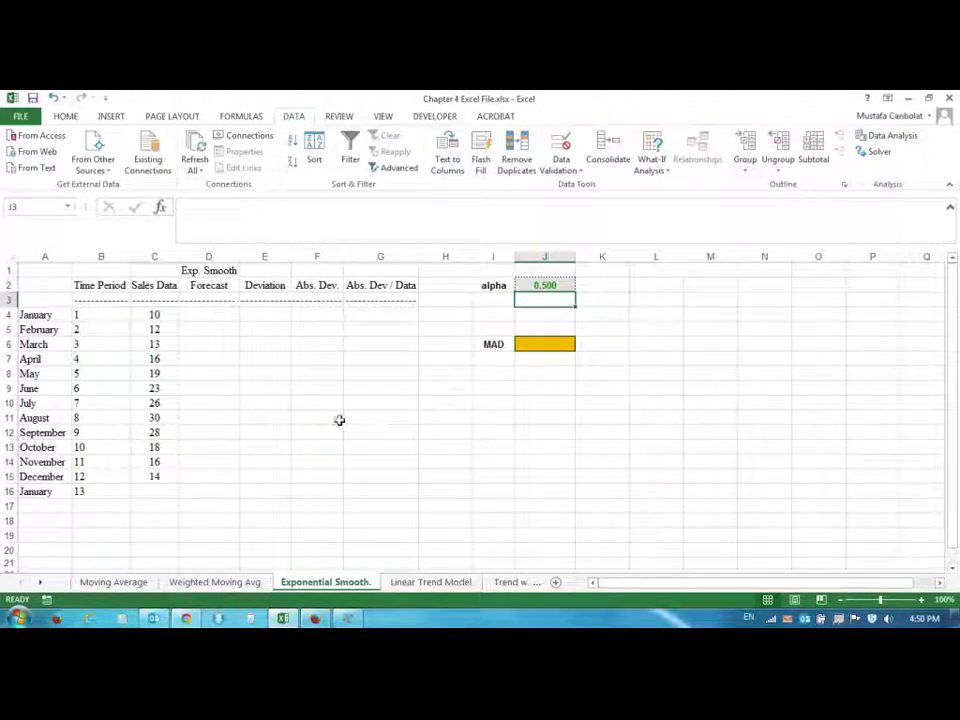
- Set January's forecast in D4 to =C4, showing 10.00
click(313, 391)
click(217, 316)
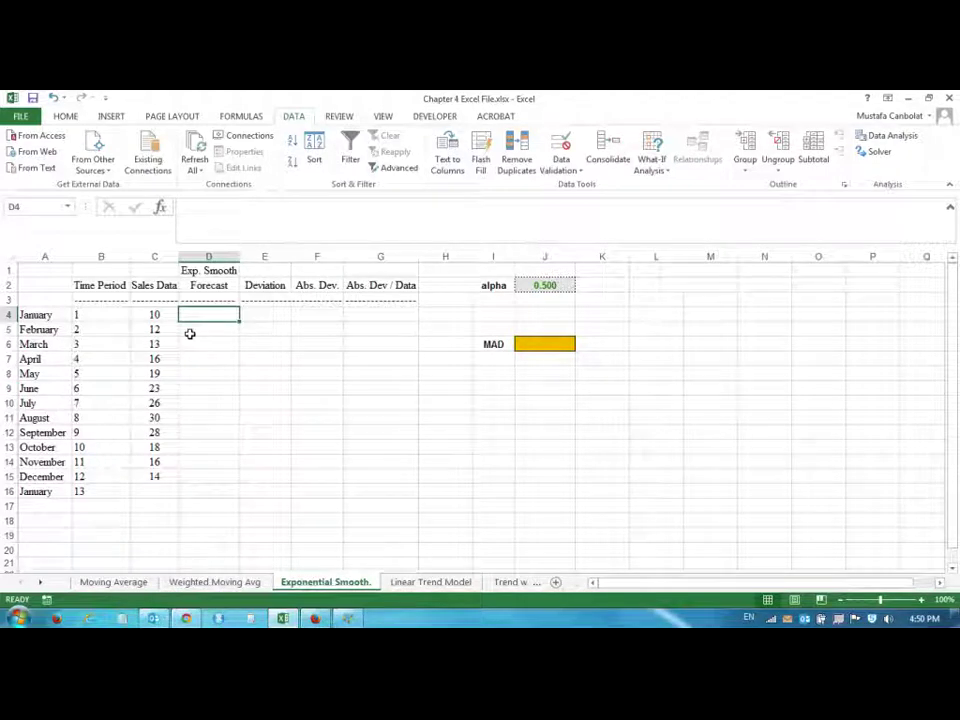
text(=)
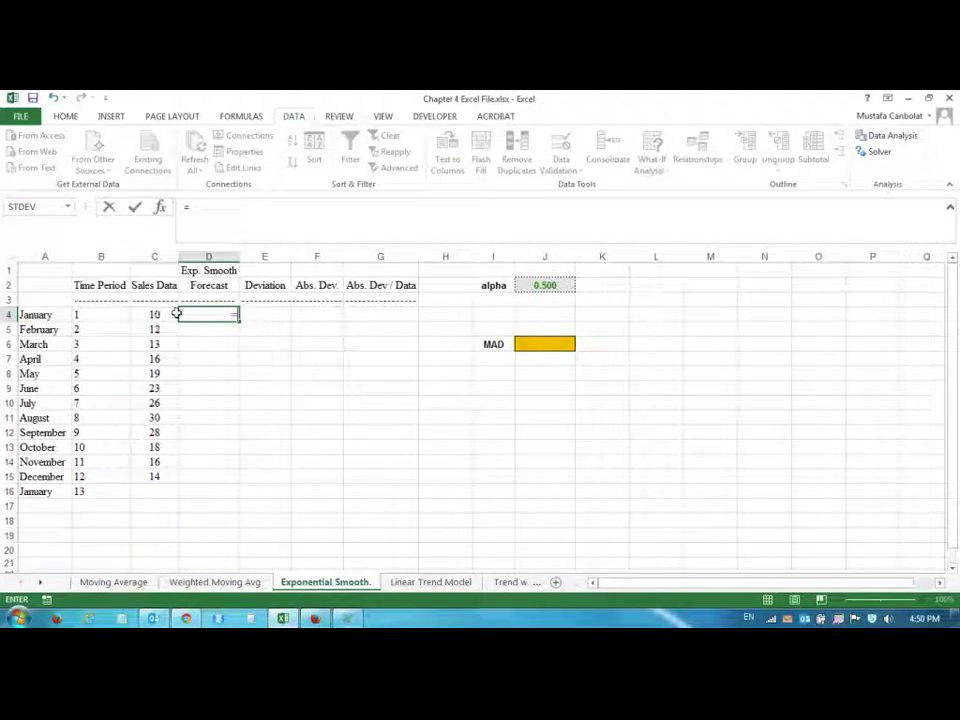
click(150, 314)
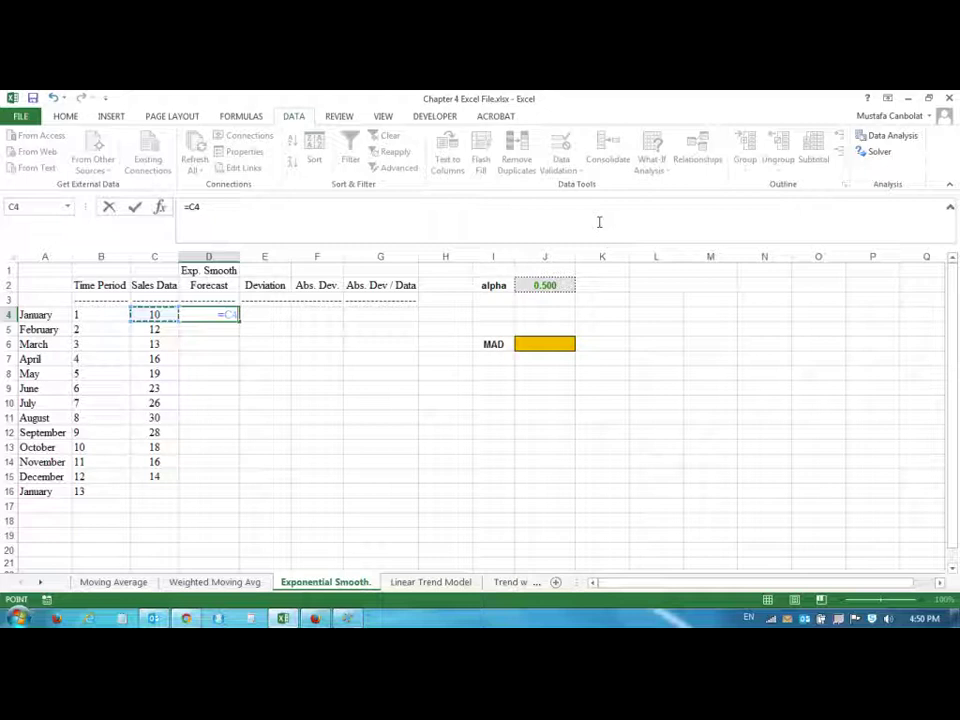
key(Return)
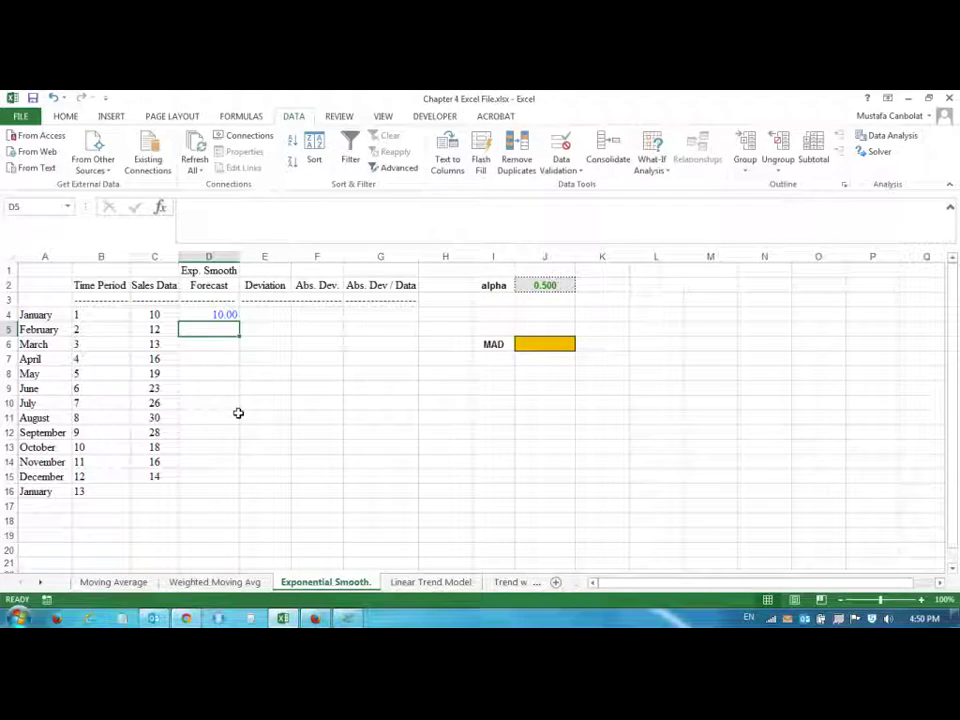
- Enter February's smoothing formula =D4+J$2*(C4-D4) in D5
text(=)
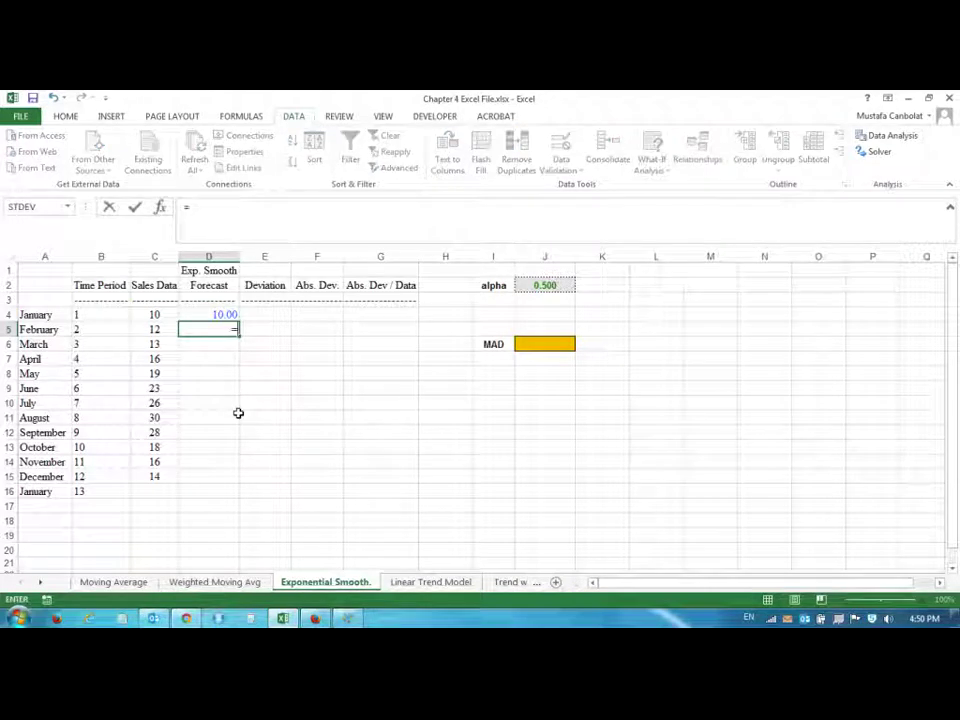
click(223, 314)
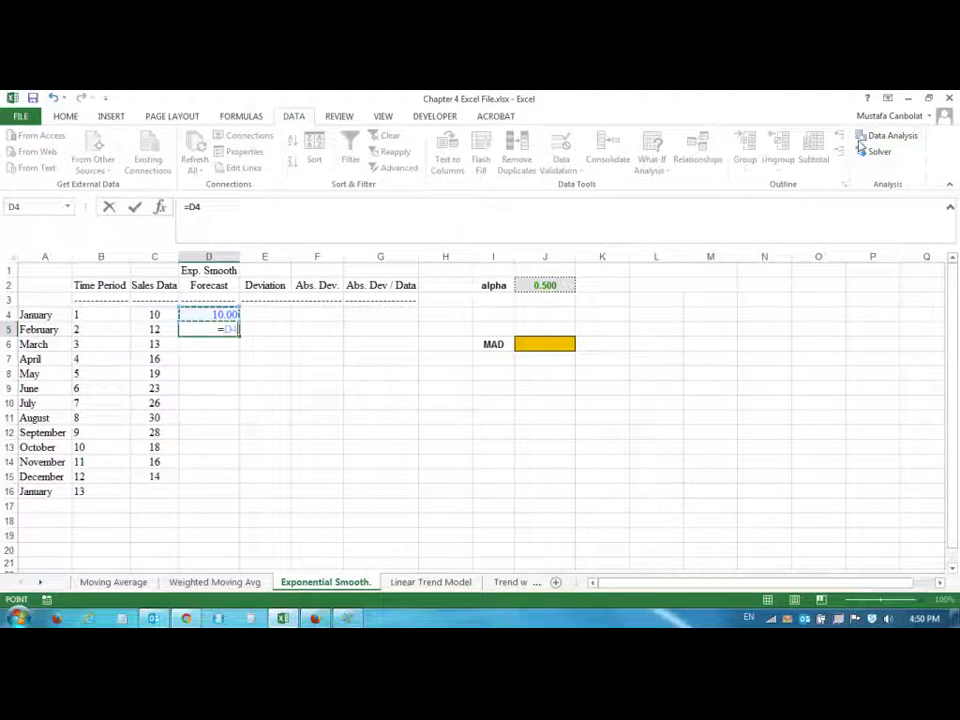
text(+)
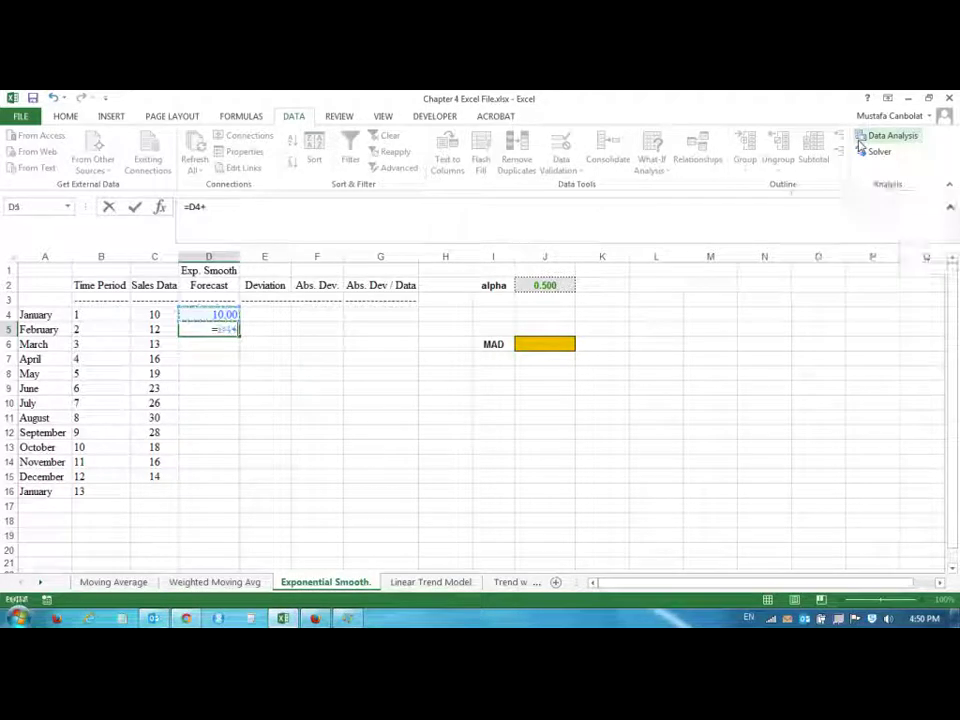
click(565, 287)
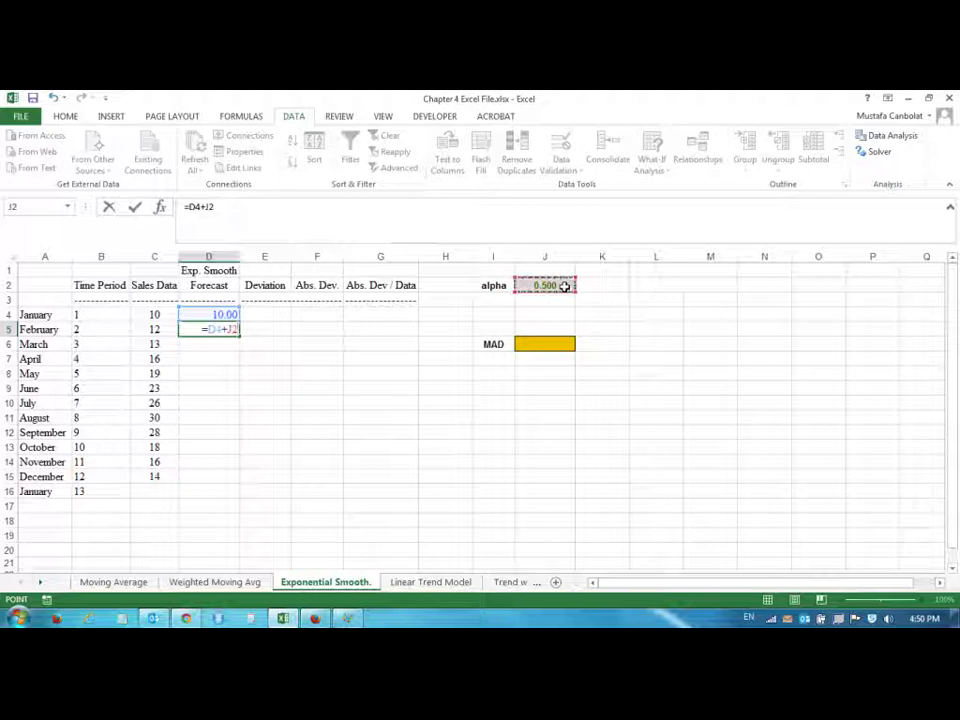
key(F4)
key(F4)
text(*)
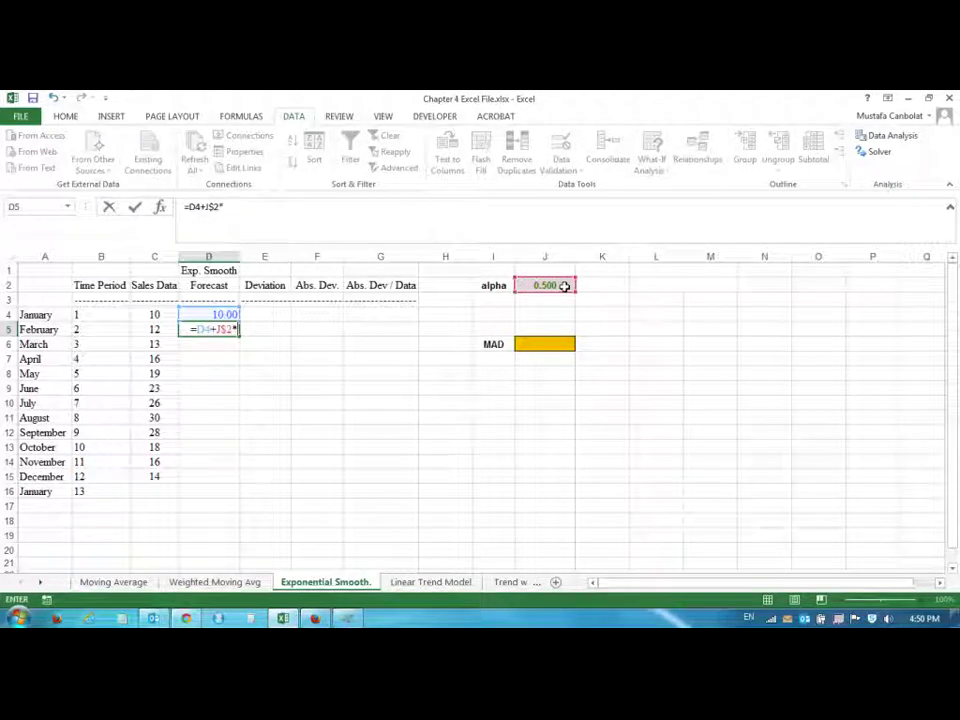
text(()
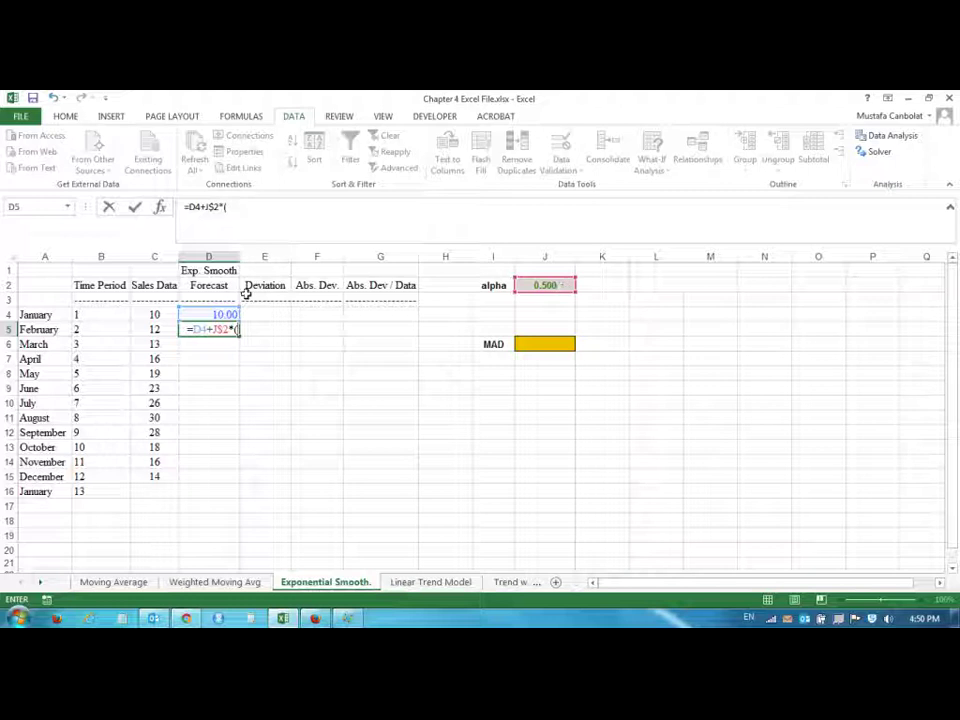
click(155, 314)
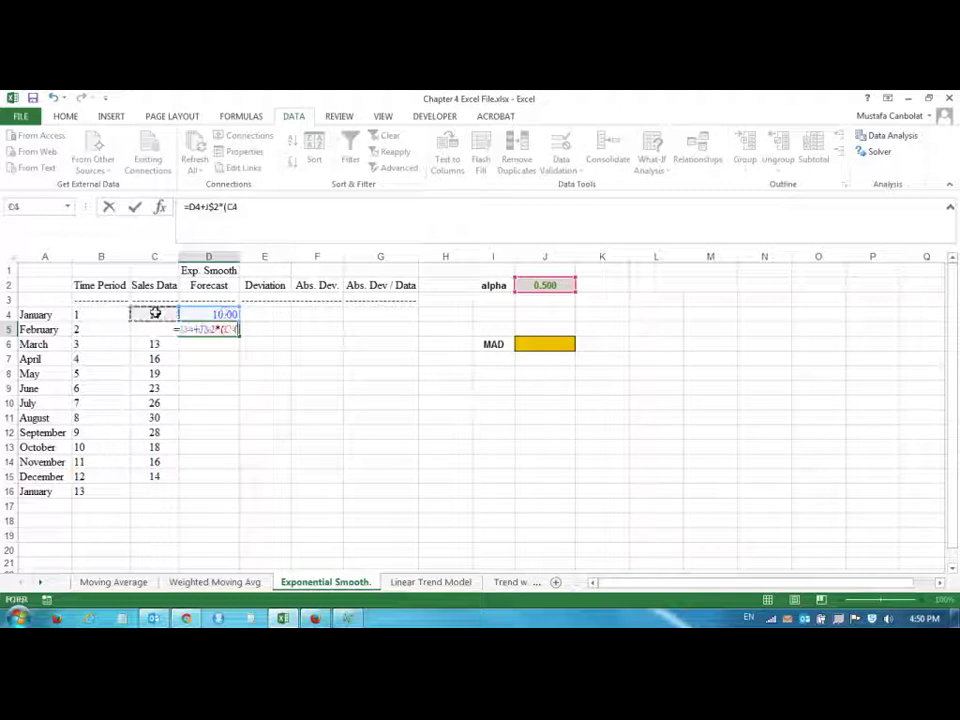
text(-)
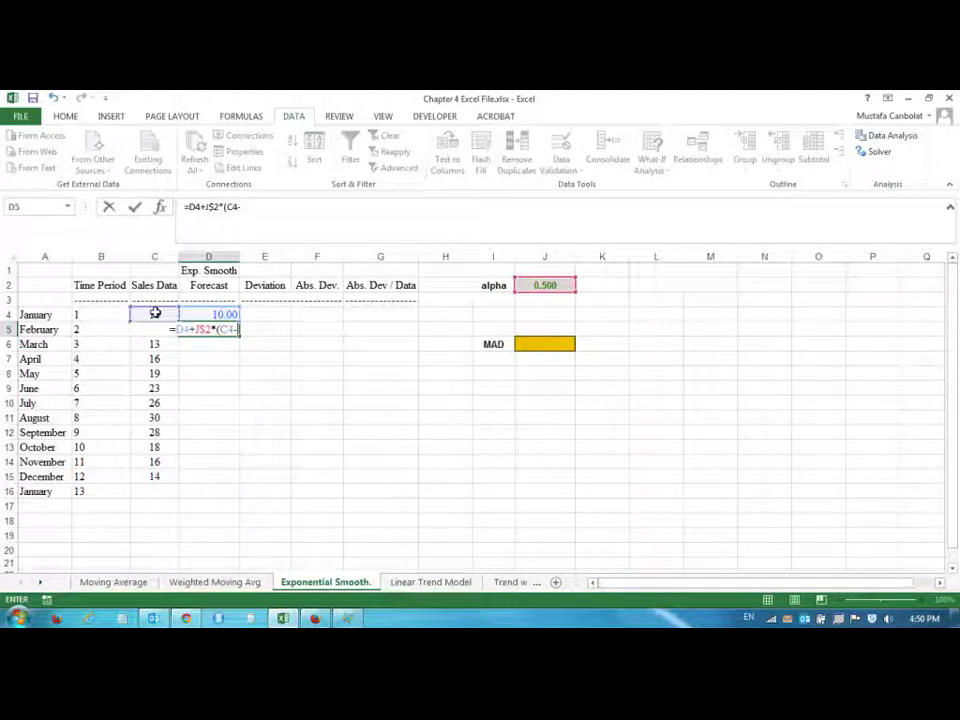
click(199, 316)
text())
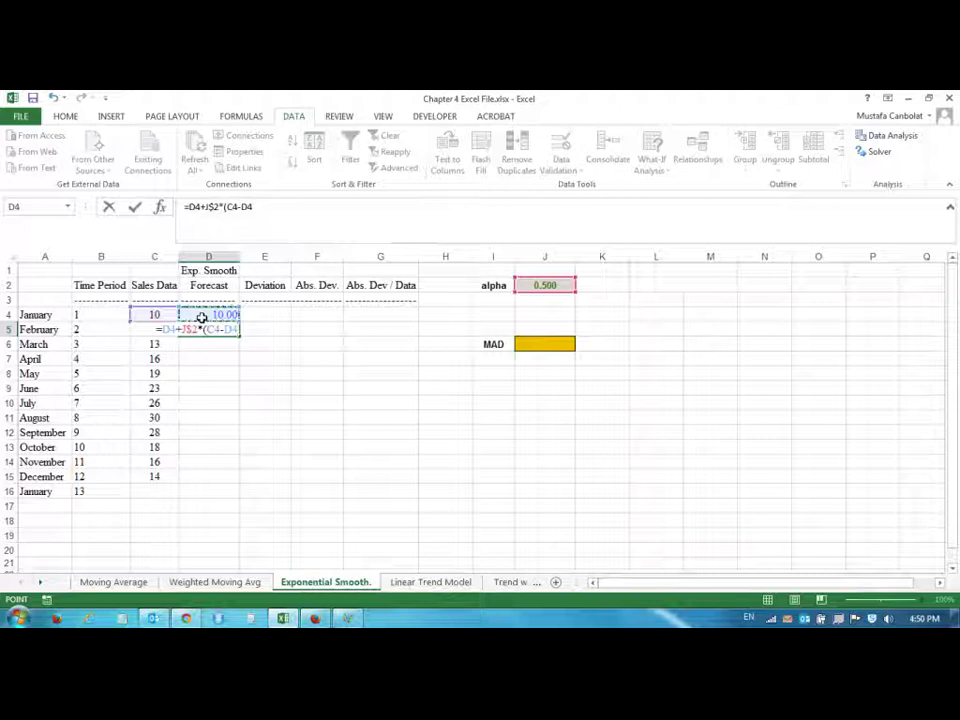
key(Return)
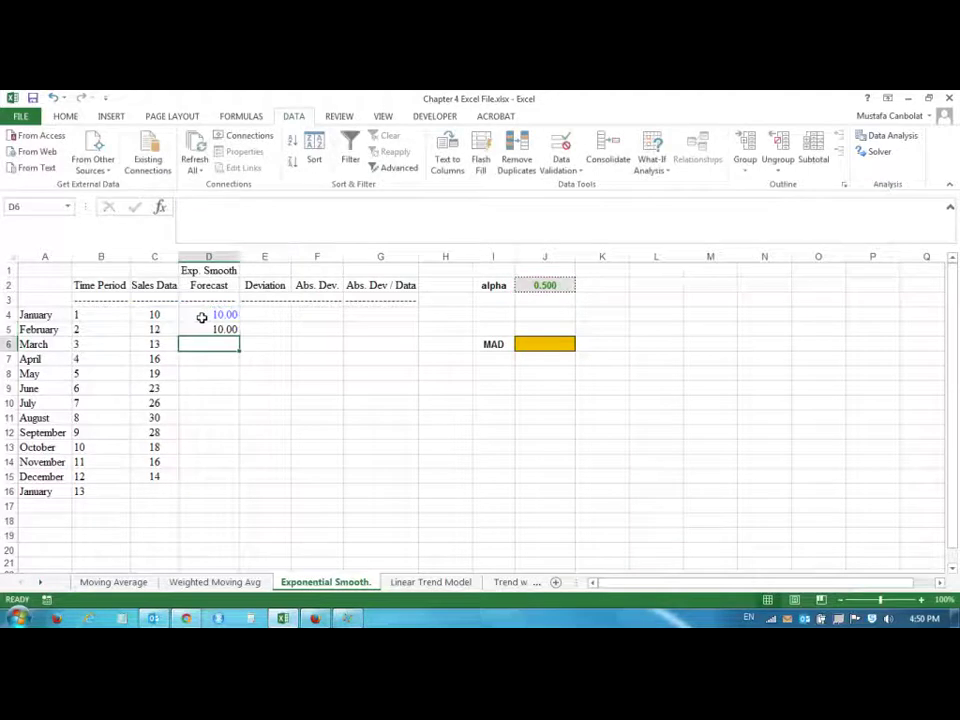
click(221, 329)
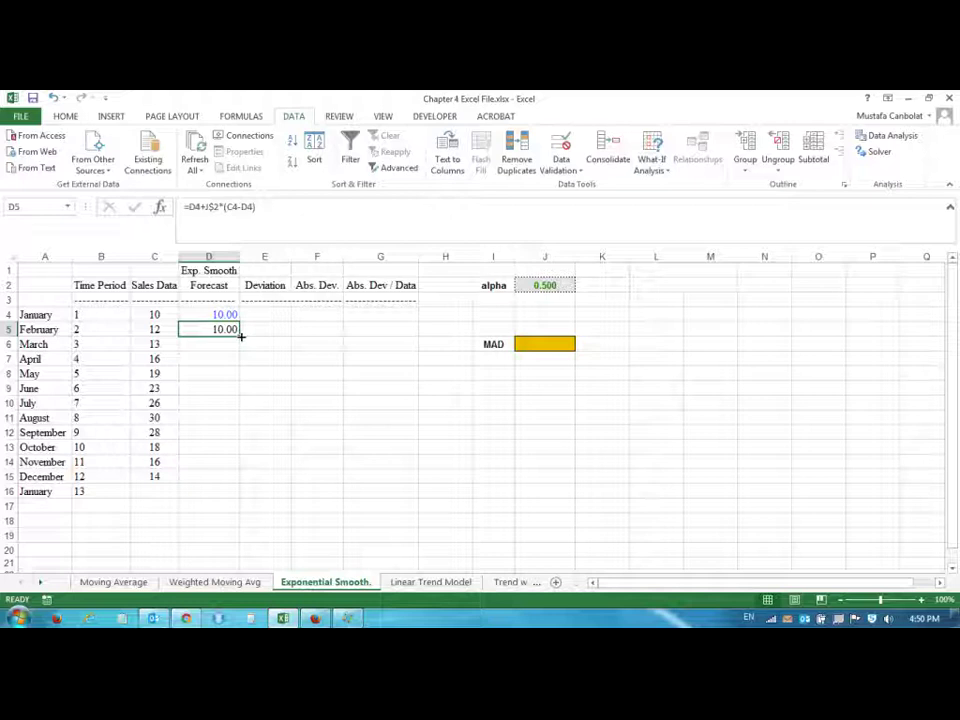
- Fill the smoothing formula down to D16 and verify the period 13 forecast of 16.65
drag(240, 336, 211, 491)
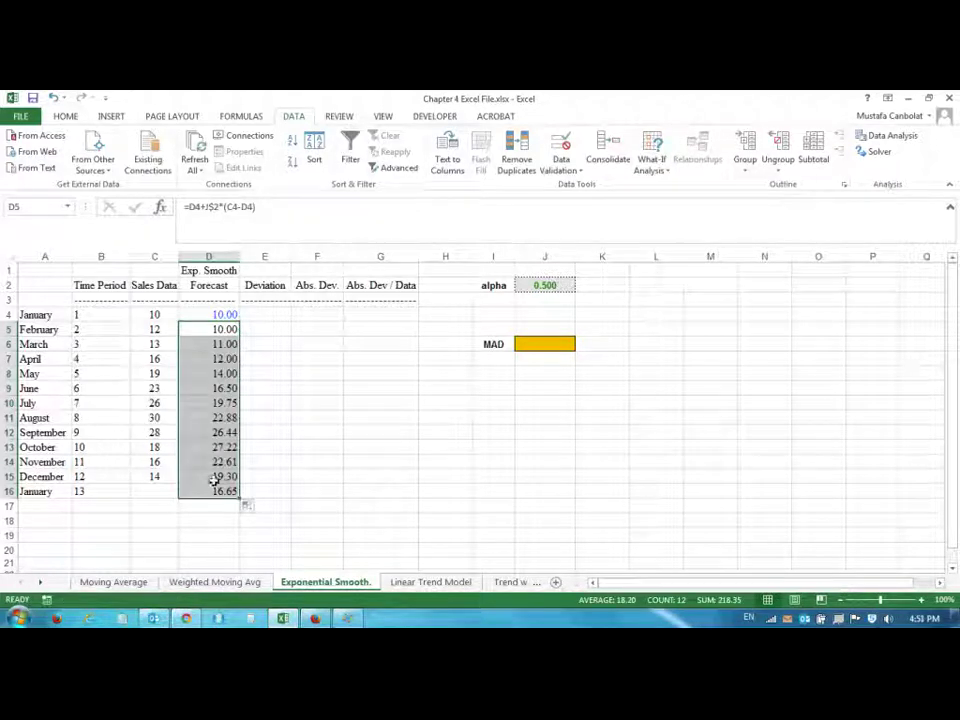
click(226, 491)
double_click(226, 491)
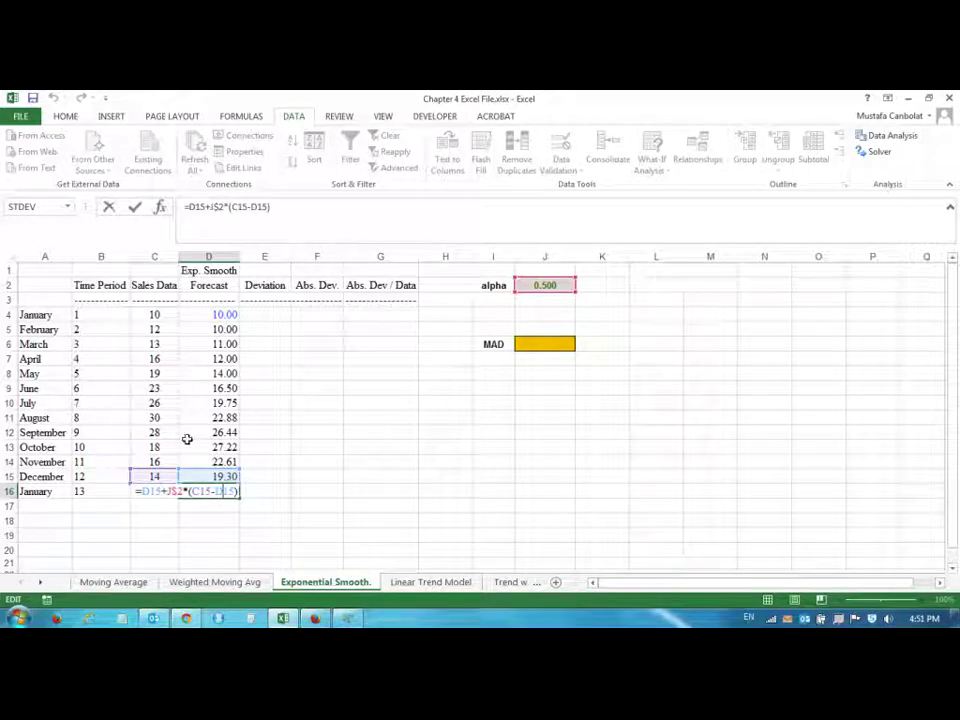
key(Return)
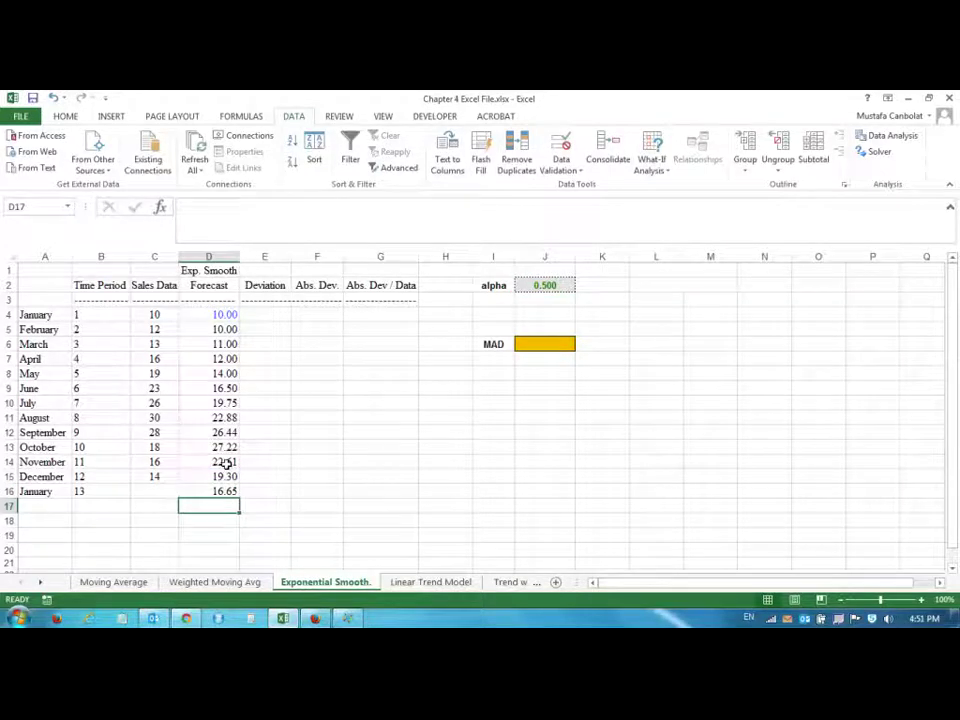
drag(222, 472, 221, 339)
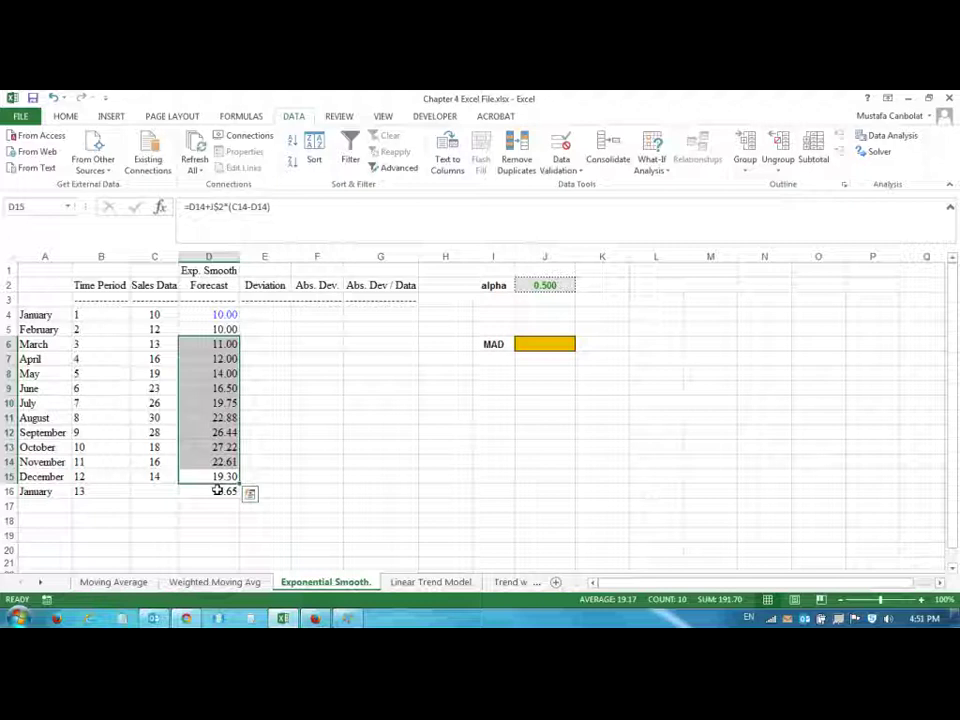
click(217, 490)
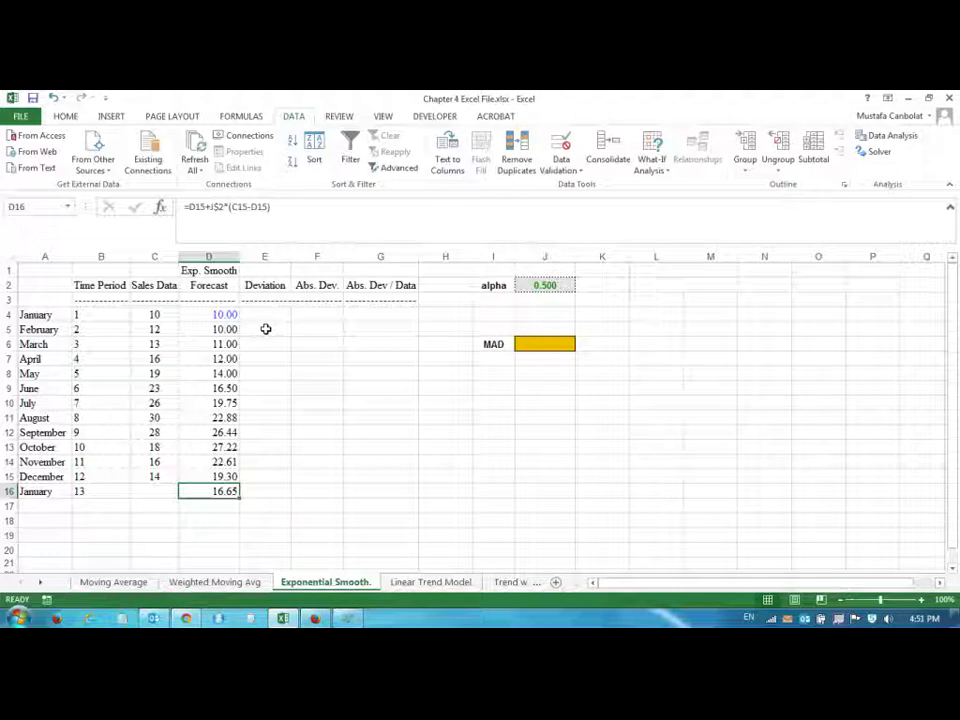
- Enter the deviation =C5-D5 in E5 and fill it down through December
click(68, 316)
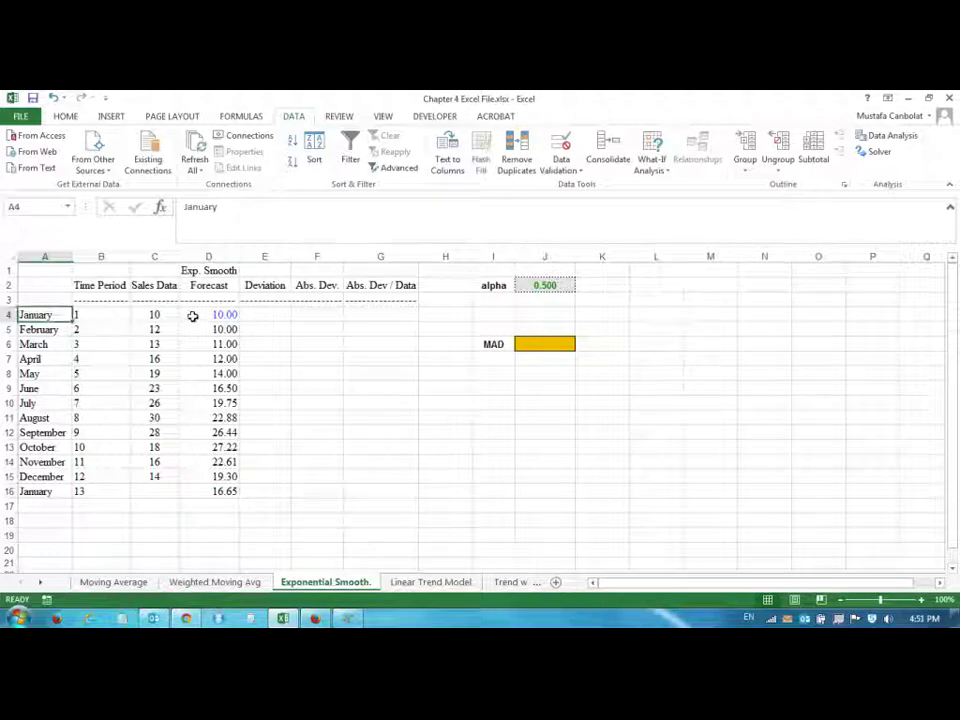
drag(157, 313, 232, 315)
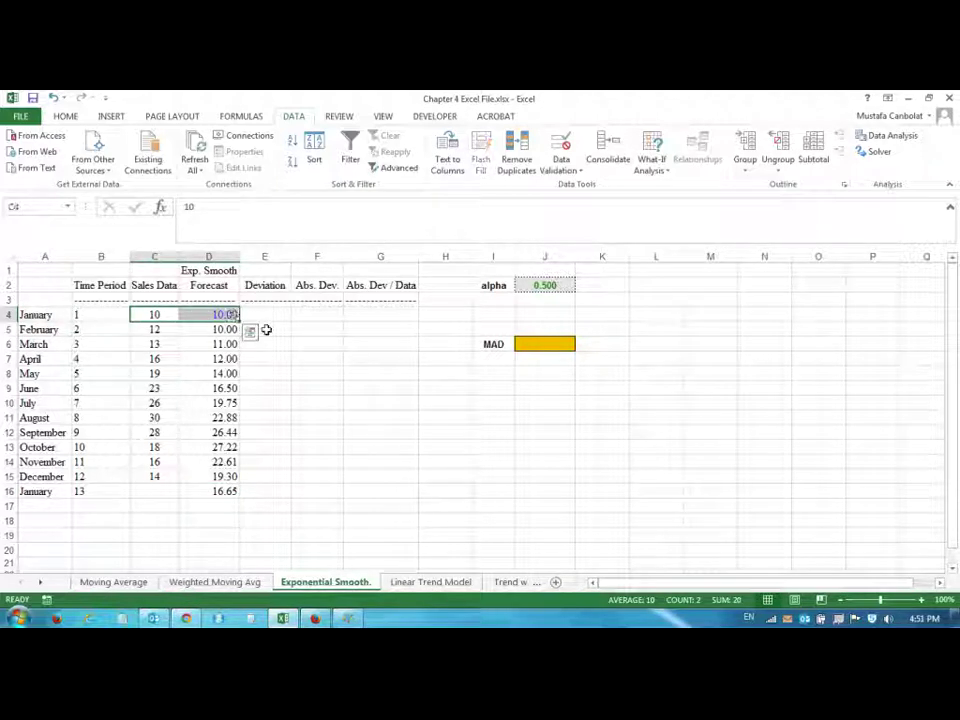
click(281, 333)
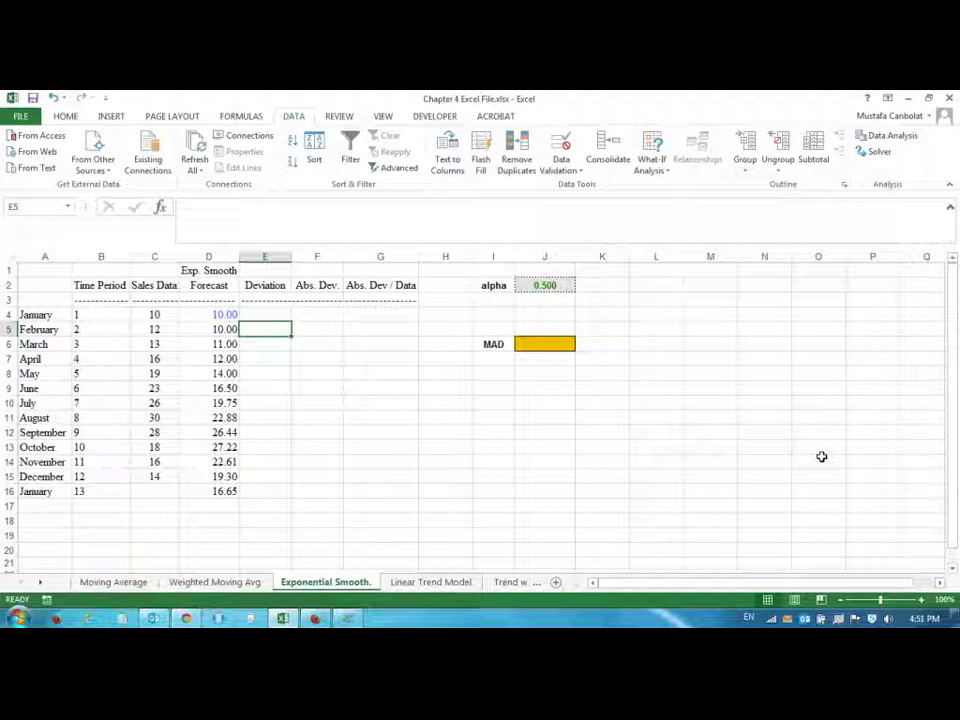
text(=)
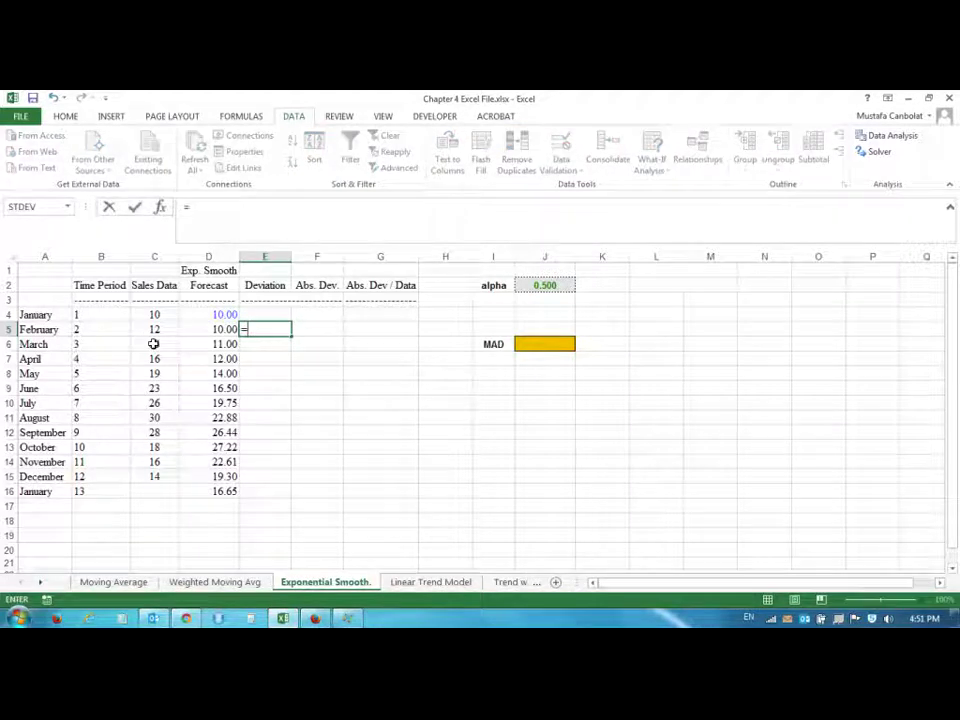
click(154, 329)
text(-)
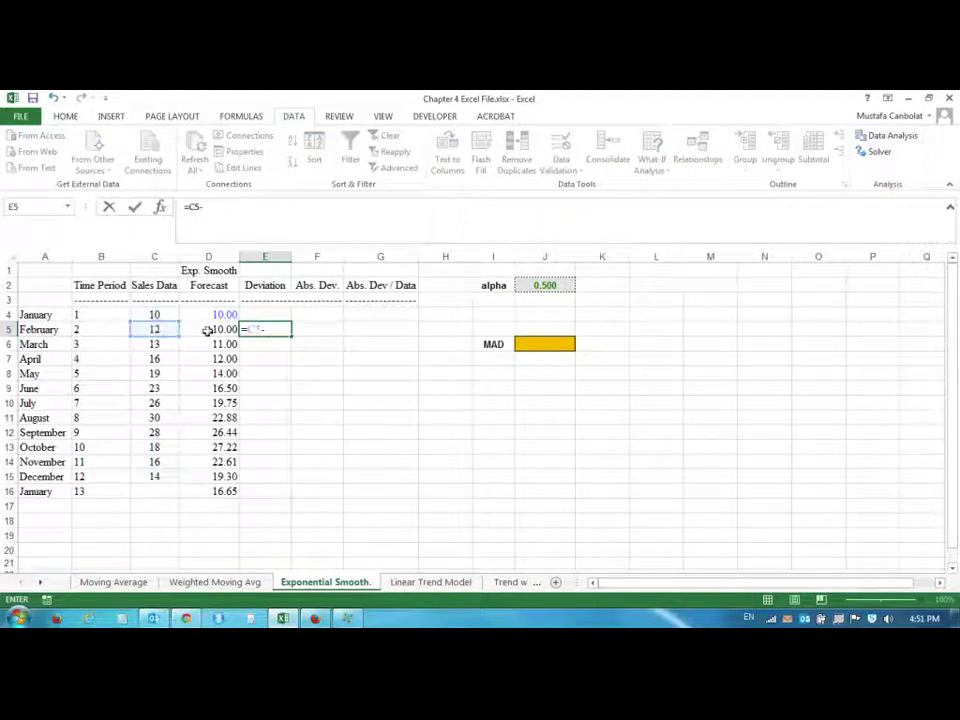
click(208, 329)
key(Return)
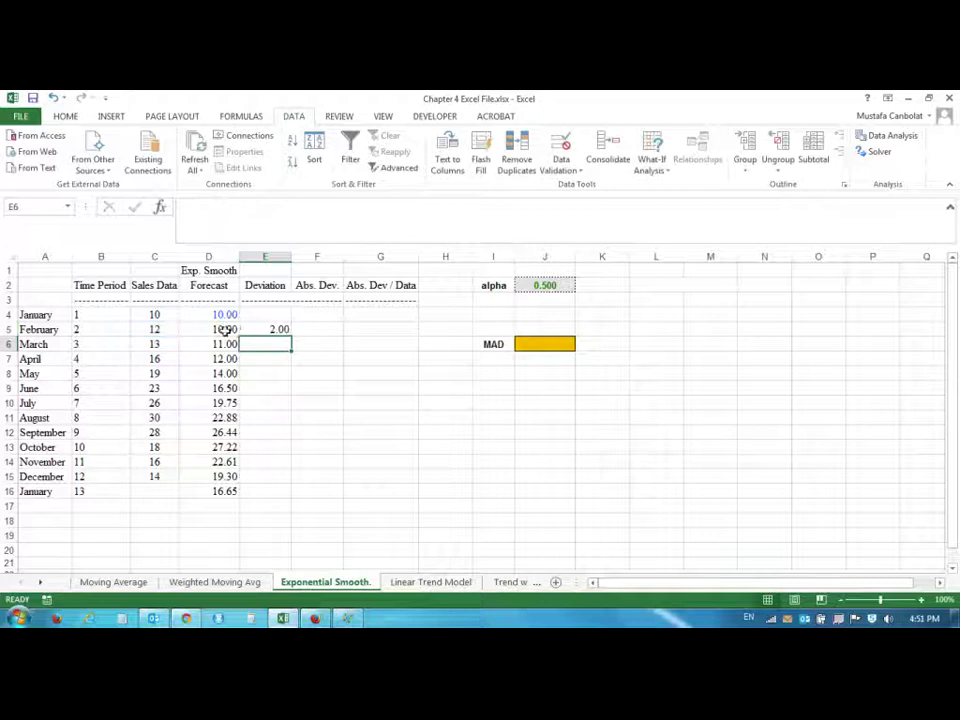
click(272, 329)
drag(290, 336, 289, 479)
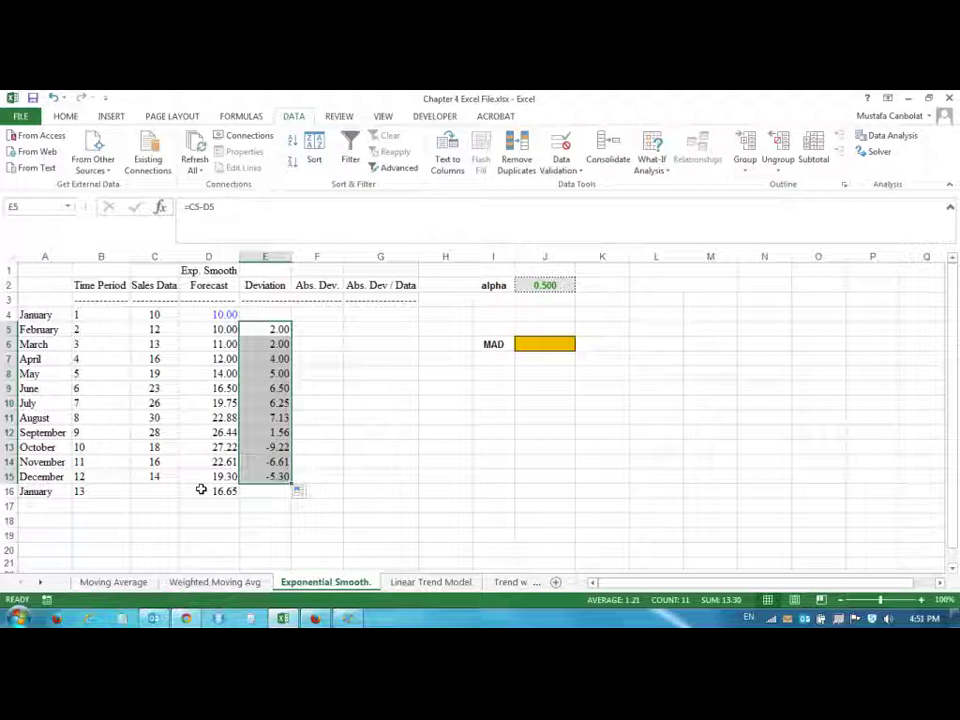
- Enter =ABS(E5) in F5 and fill it down through December
click(314, 328)
text(=)
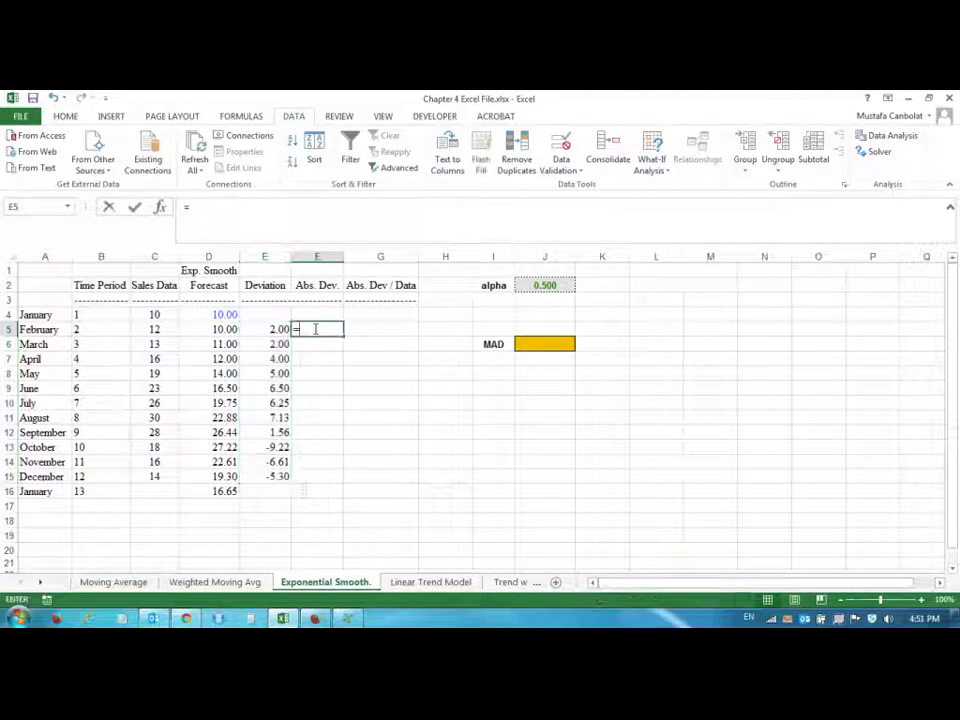
text(ABS()
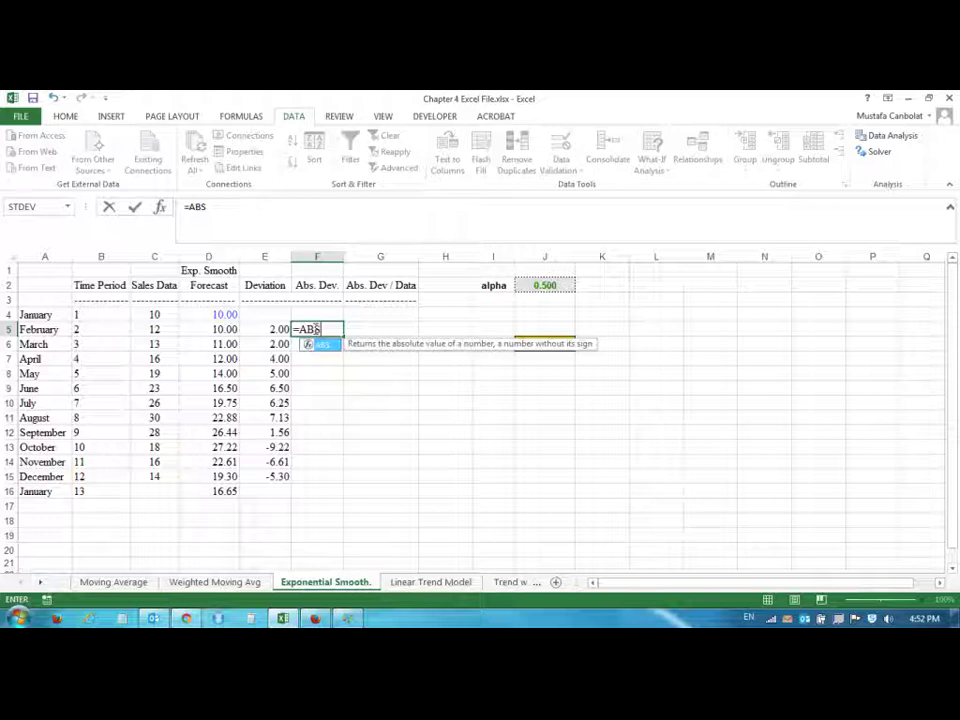
click(275, 329)
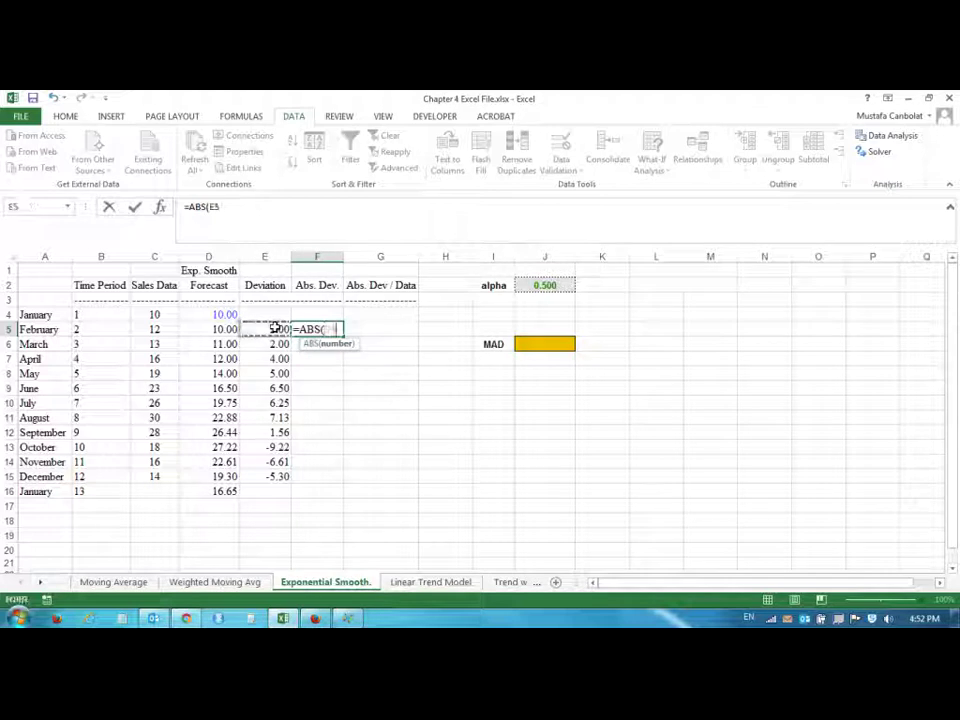
text())
key(Return)
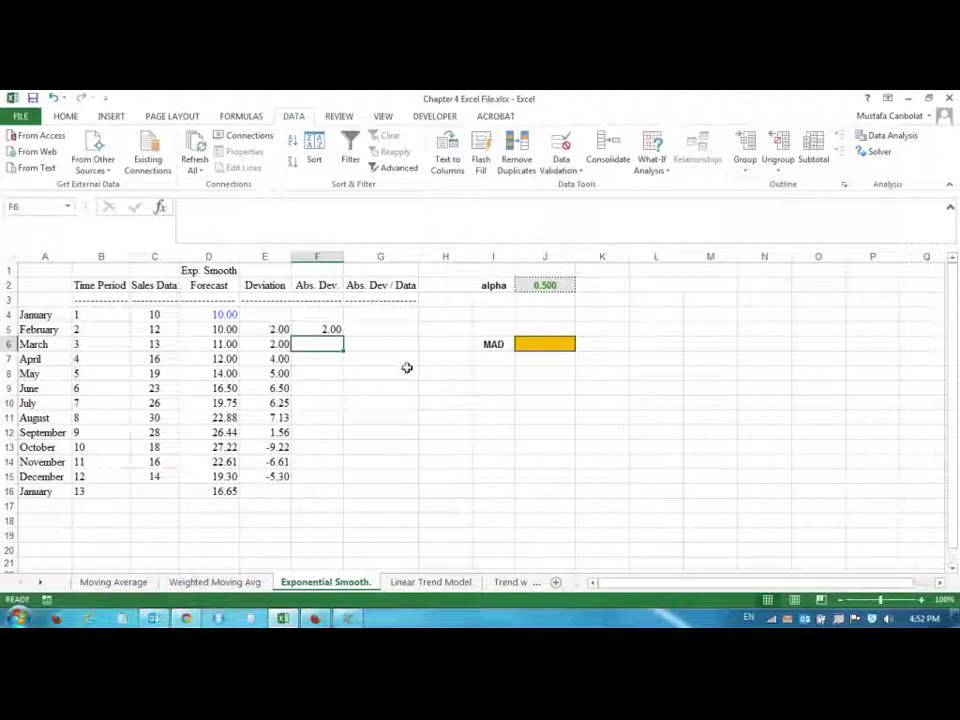
click(334, 328)
drag(343, 336, 324, 492)
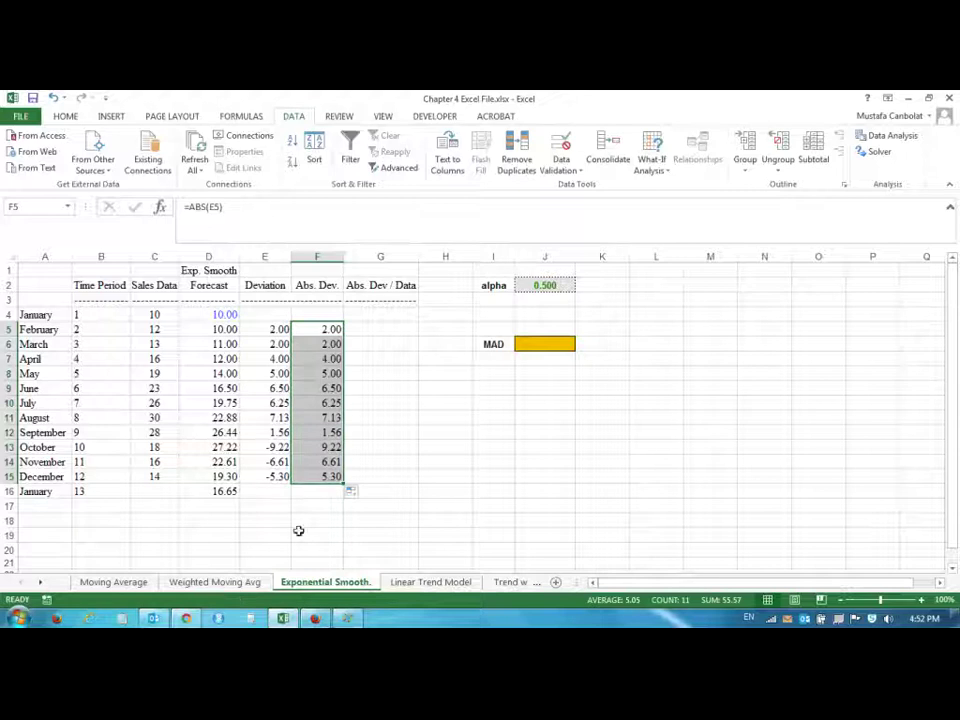
- Compute MAD in J6 as the average of F5:F15, giving 5.05
click(539, 342)
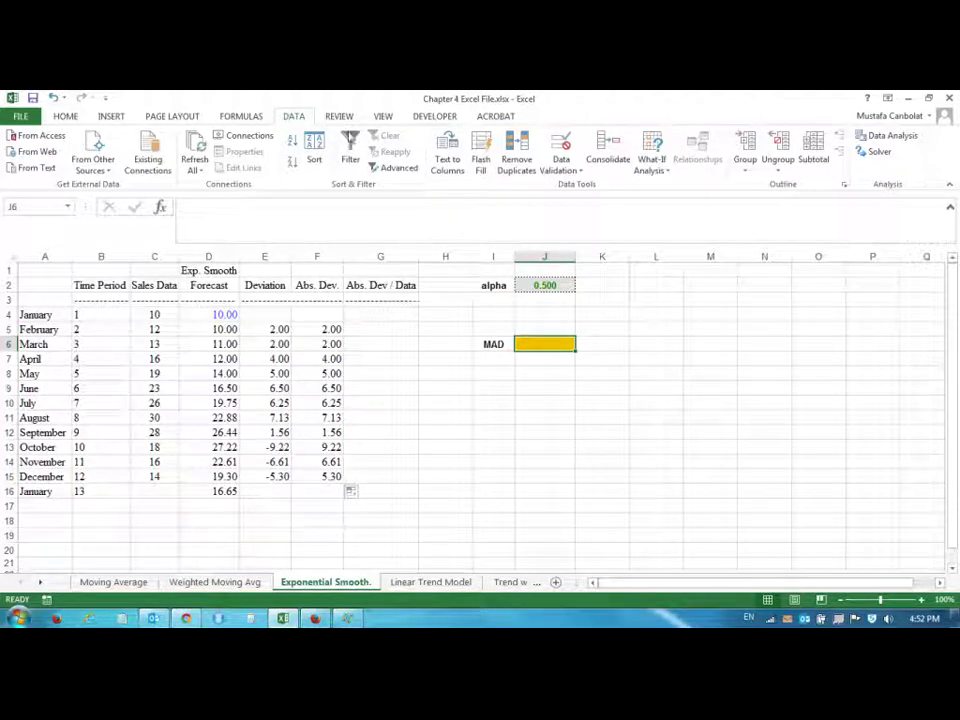
click(74, 118)
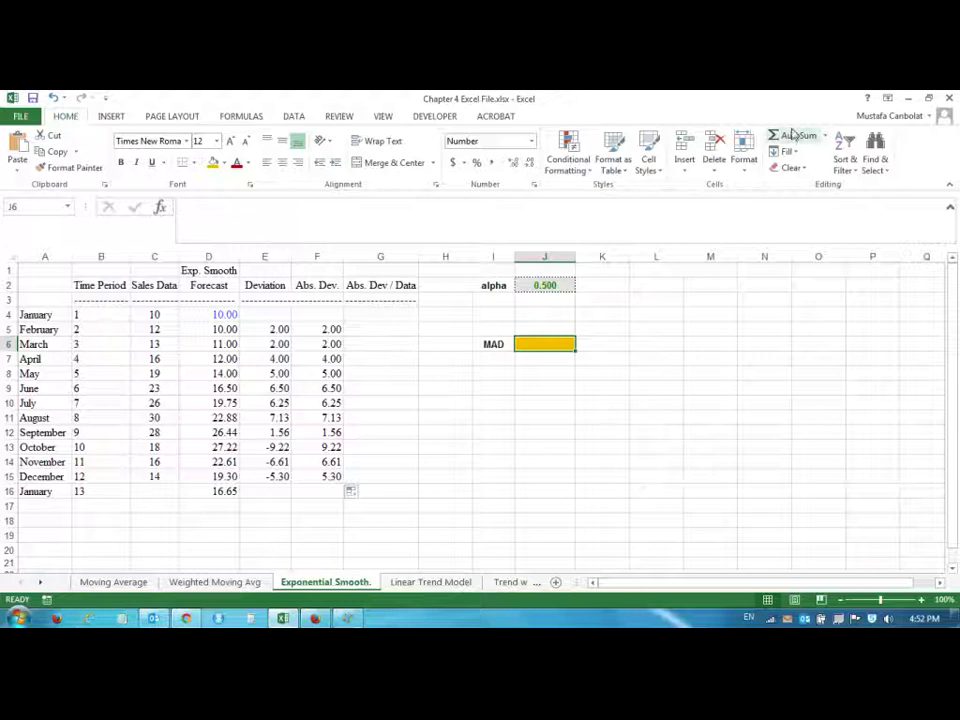
click(825, 135)
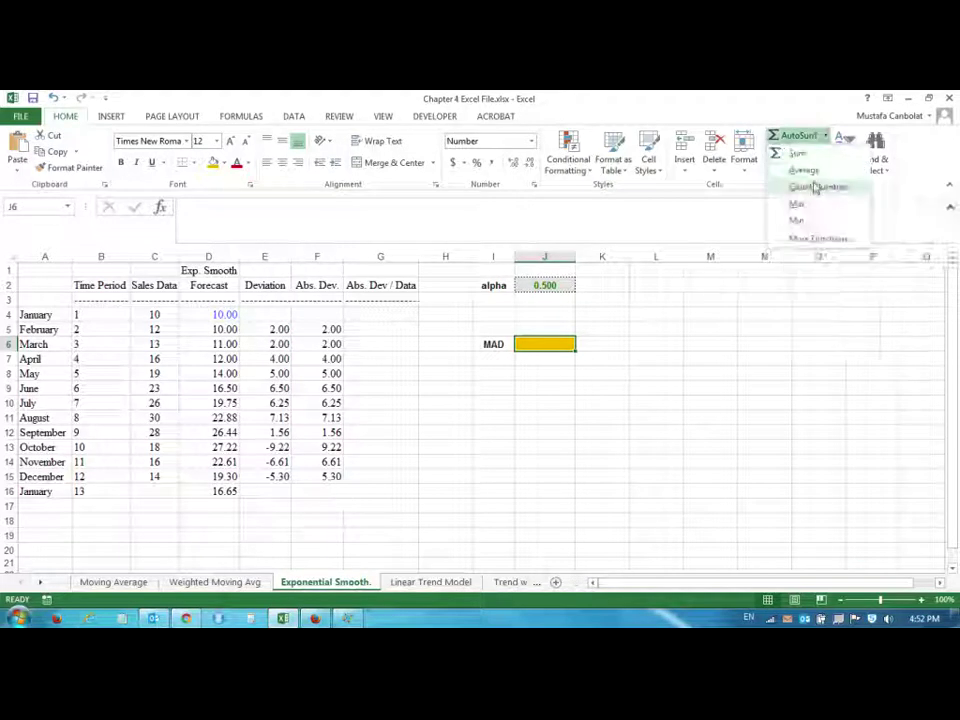
click(815, 175)
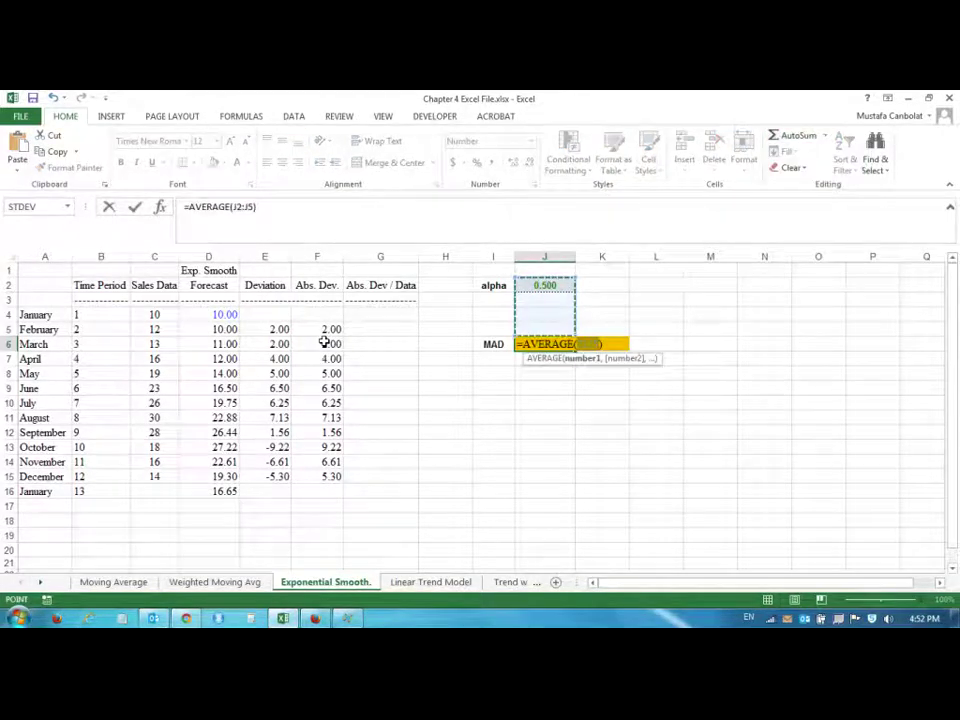
drag(323, 330, 323, 470)
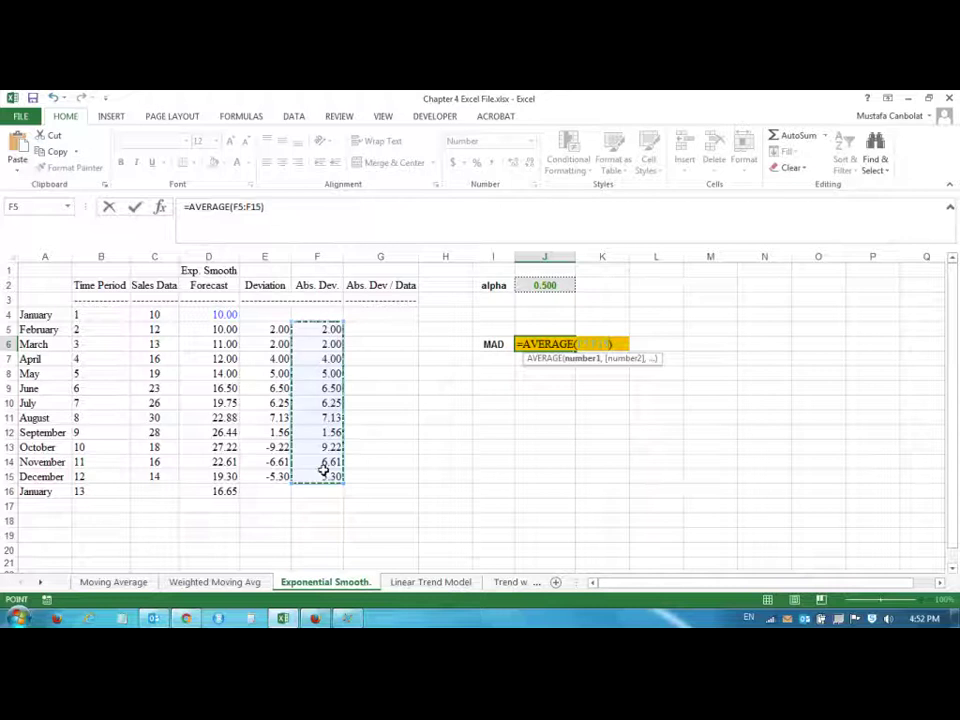
key(Return)
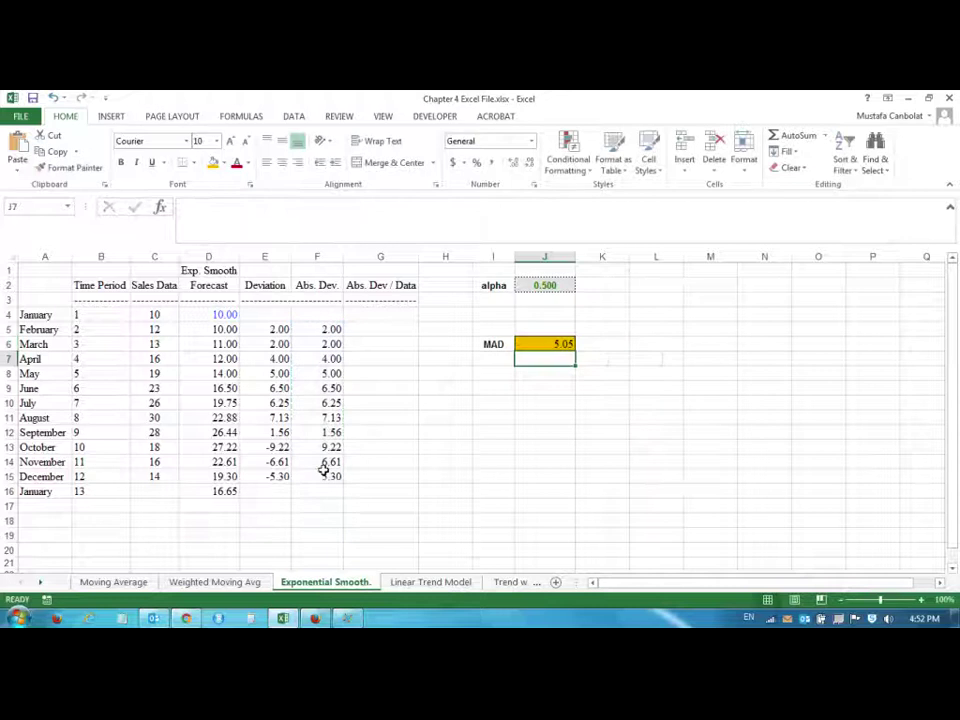
click(558, 287)
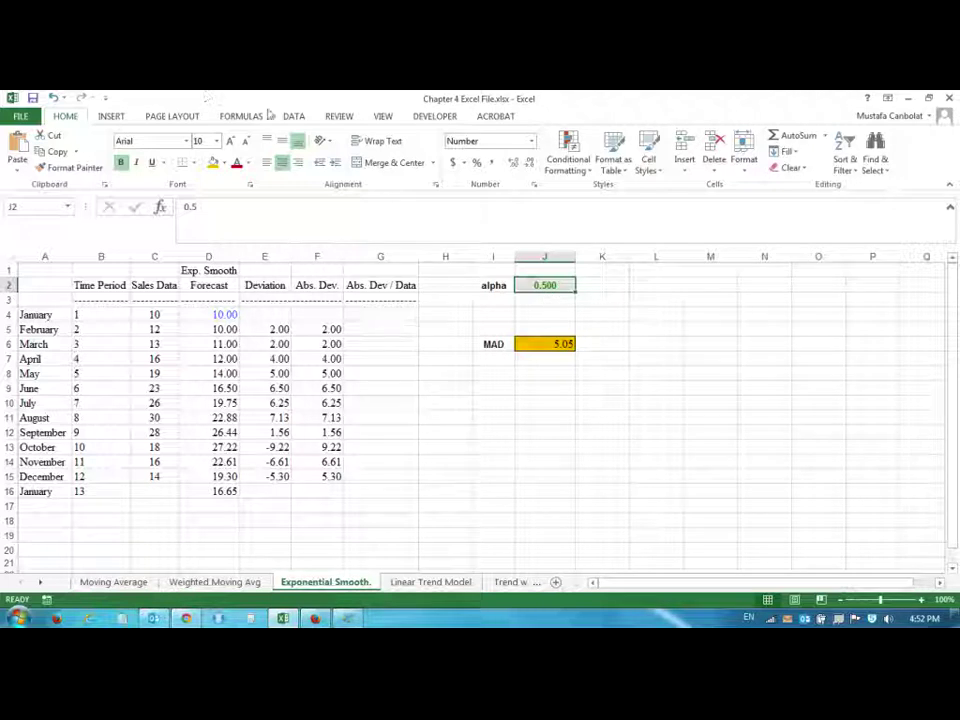
- Set Solver's objective to minimize $J$6 by changing variable cell $J$2
click(298, 121)
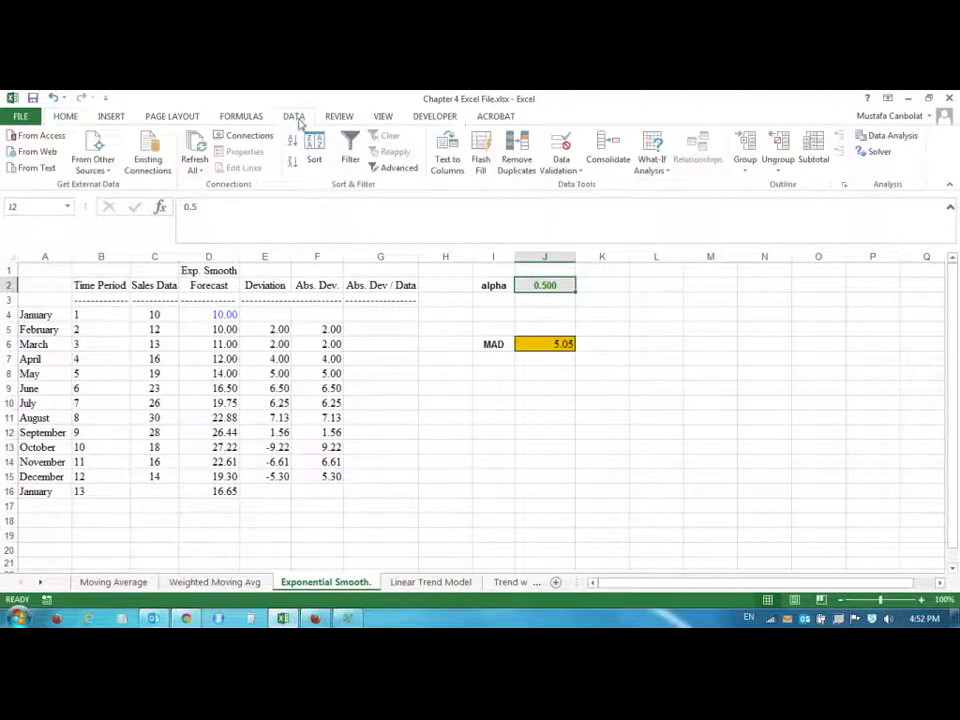
click(880, 152)
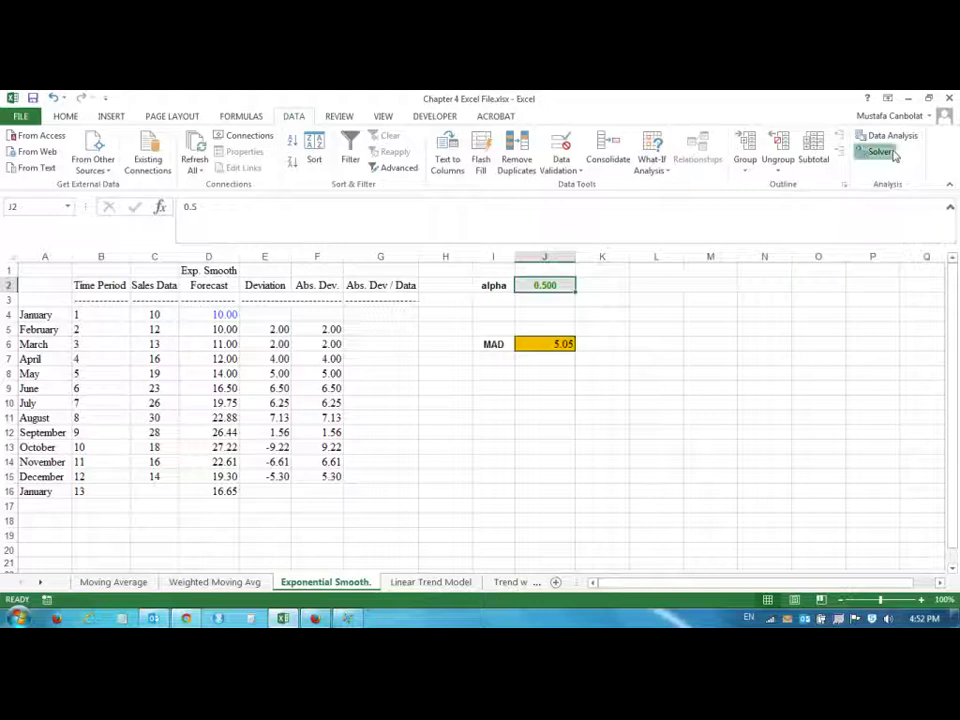
drag(520, 125, 853, 133)
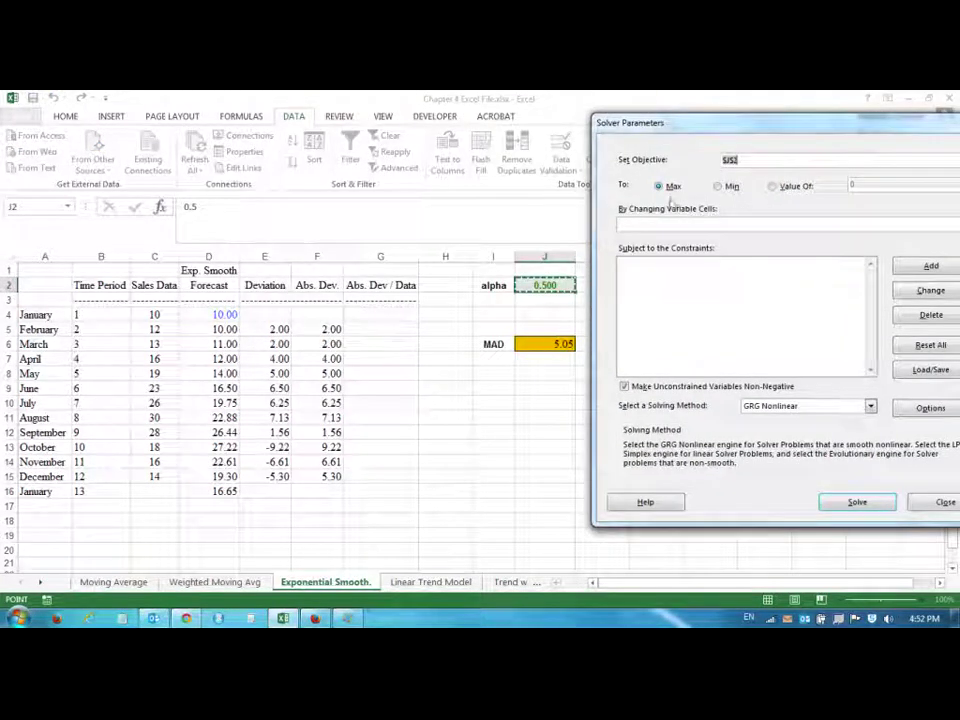
click(549, 343)
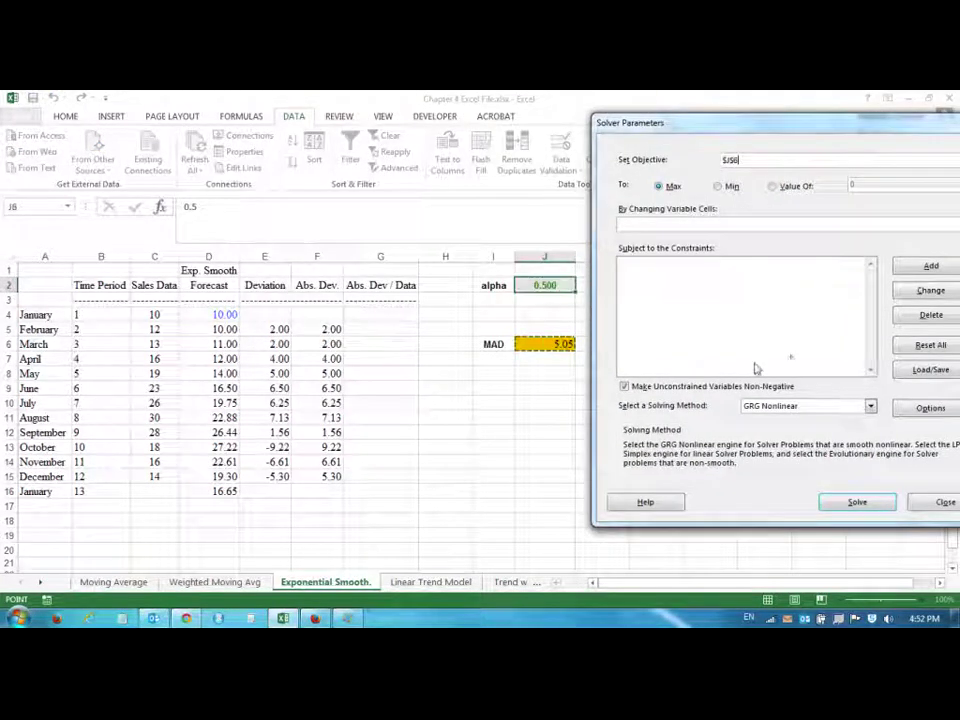
click(718, 187)
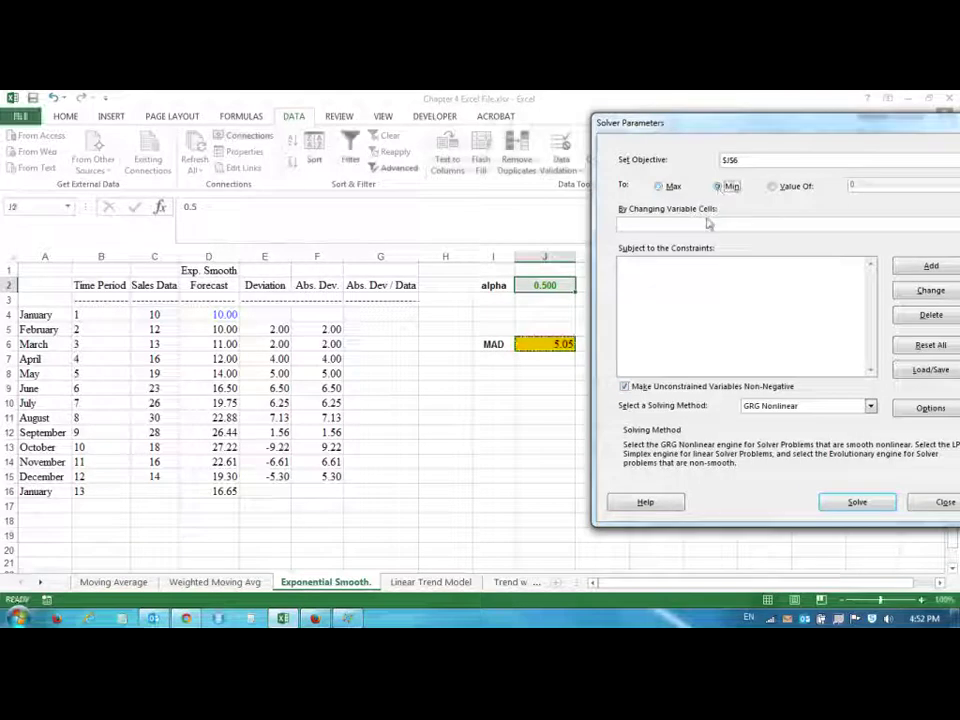
click(708, 224)
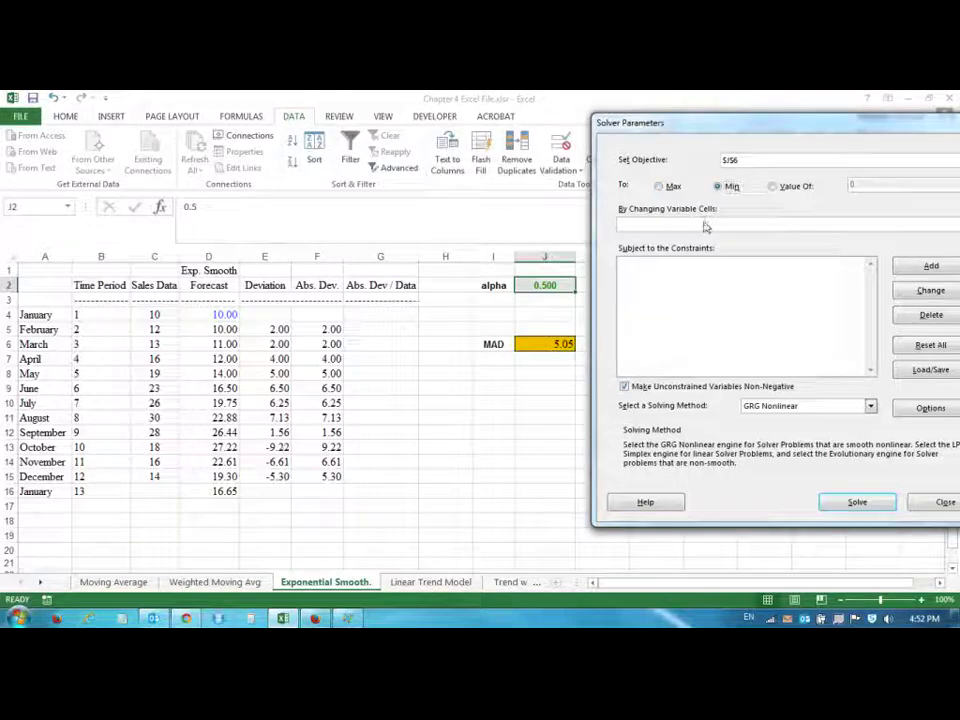
click(540, 286)
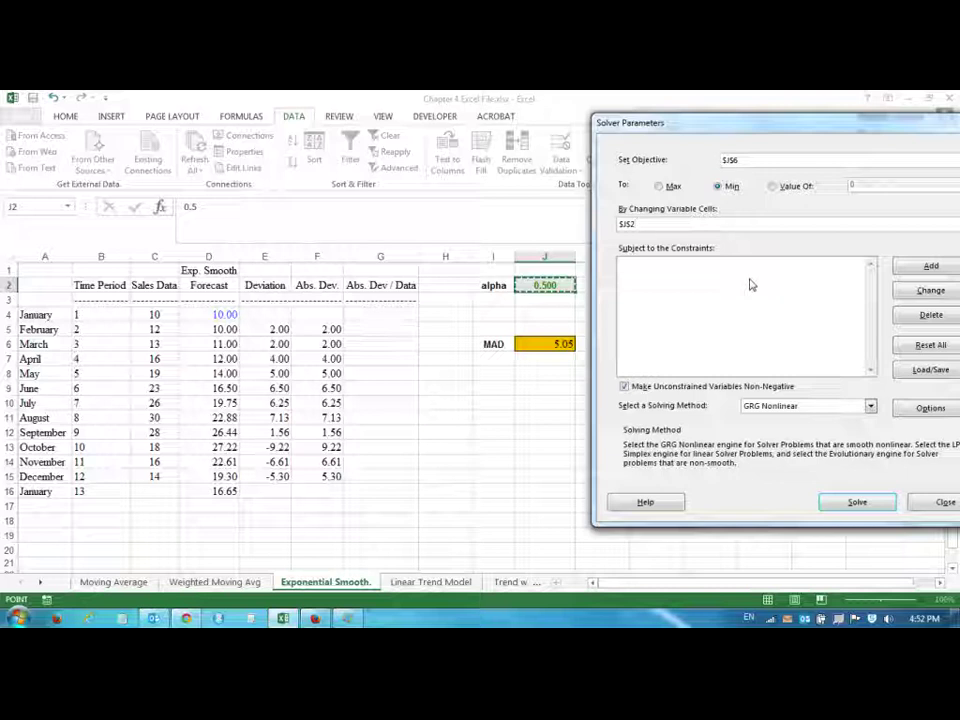
drag(733, 132, 169, 111)
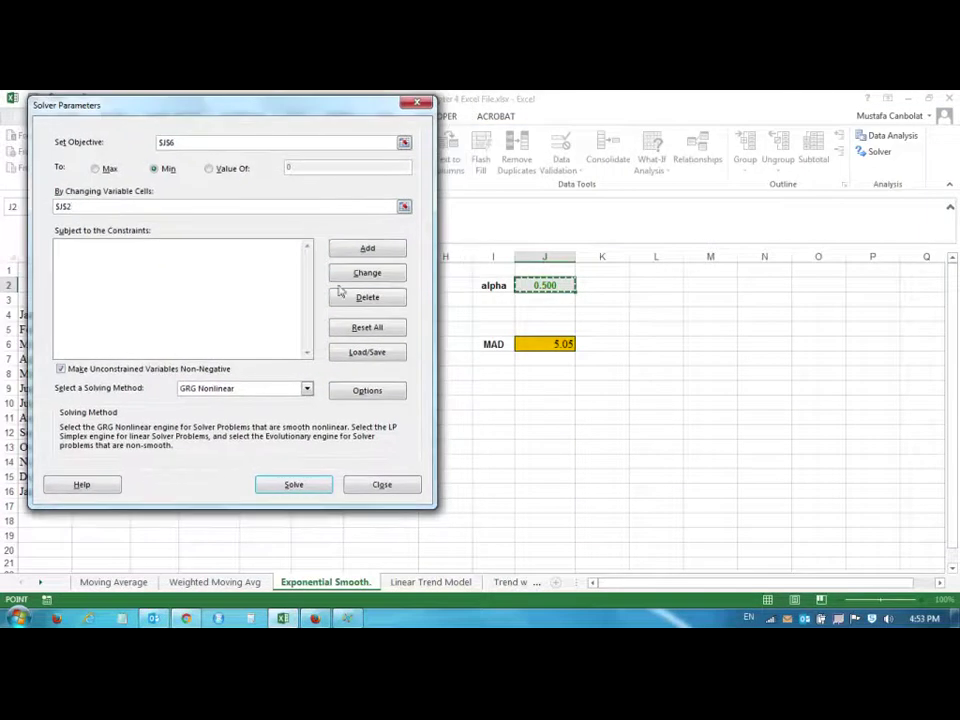
- Add the Solver constraint $J$2 <= 1 to cap alpha at 1
click(382, 251)
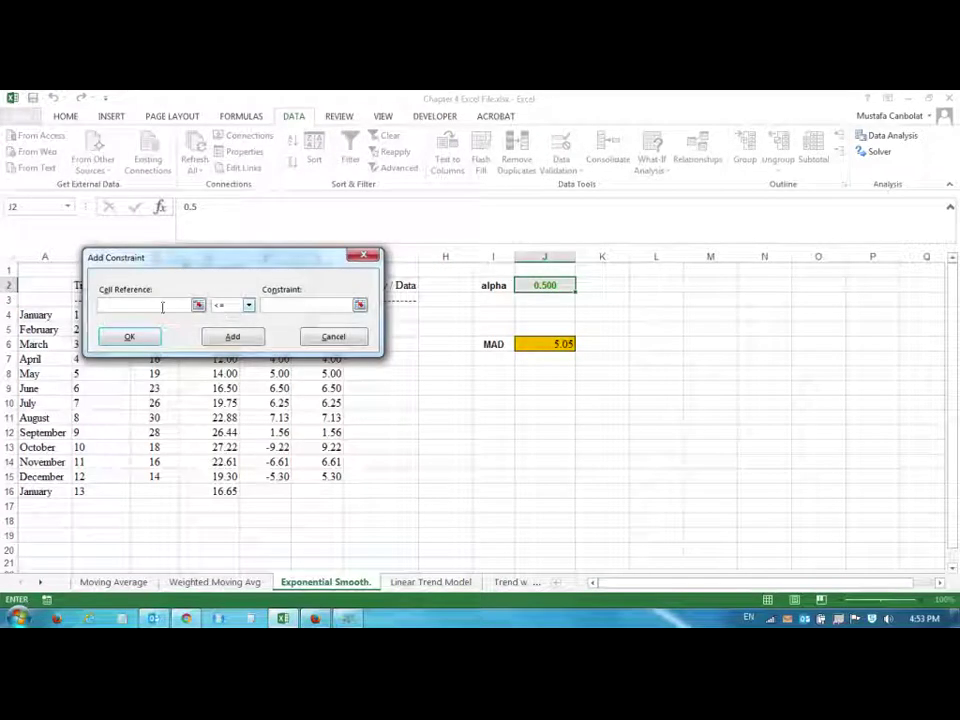
click(523, 283)
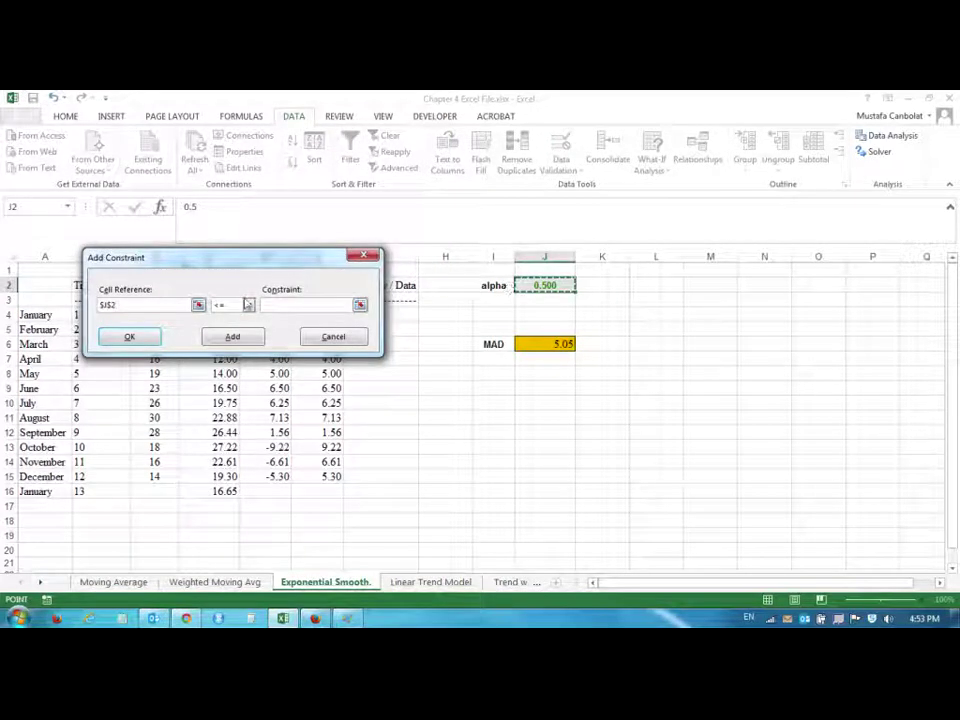
click(286, 303)
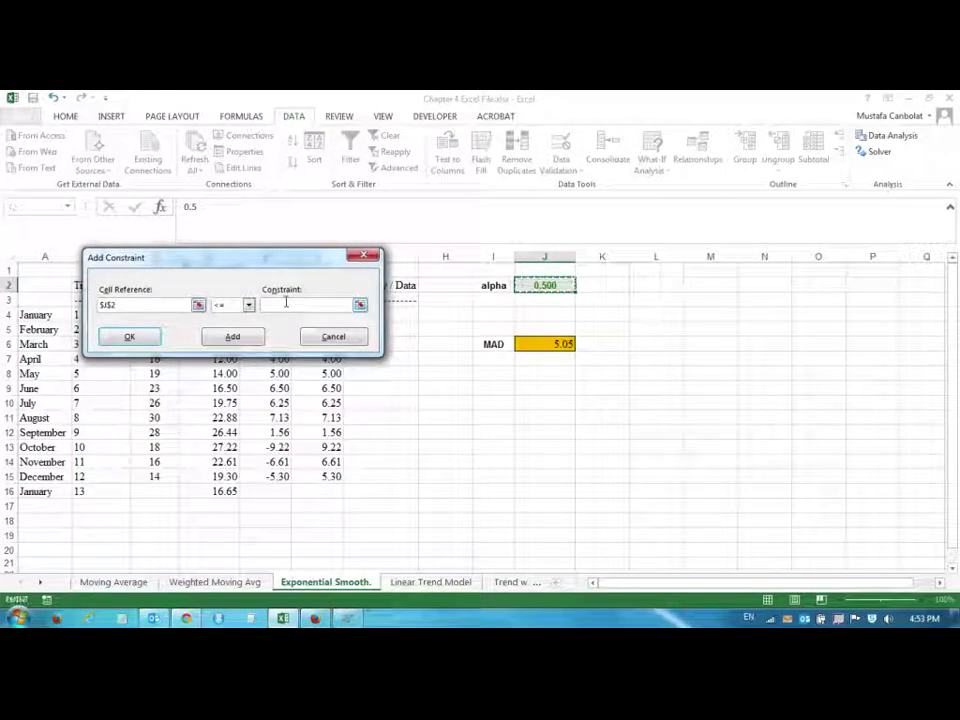
text(1)
click(130, 337)
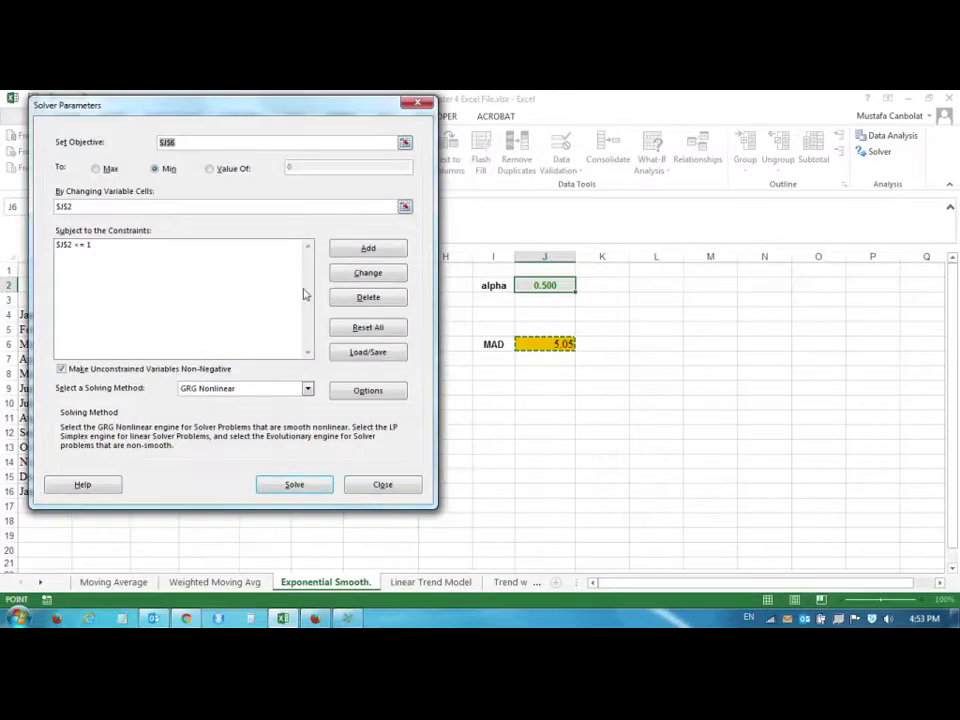
drag(256, 108, 816, 118)
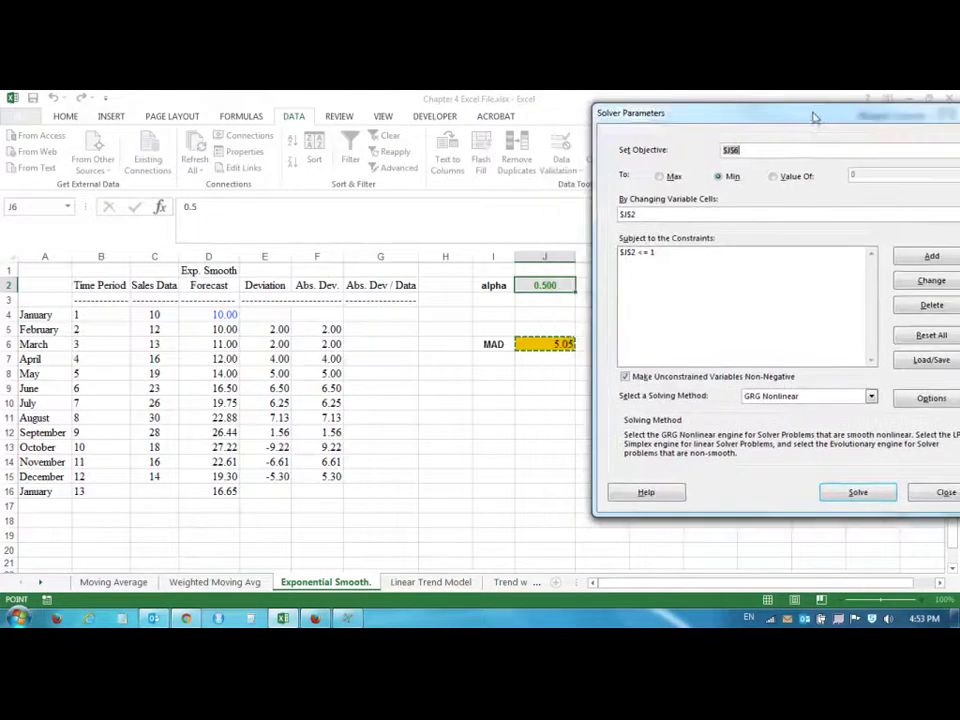
- Run Solver and keep its solution: alpha 1.000, MAD 3.27
click(870, 494)
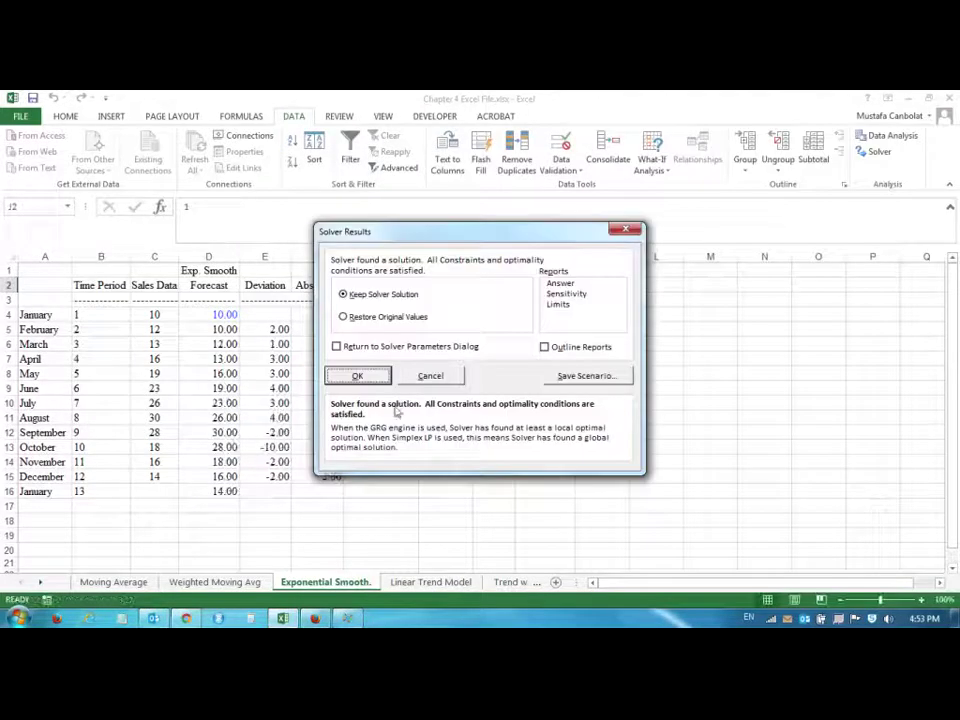
click(357, 375)
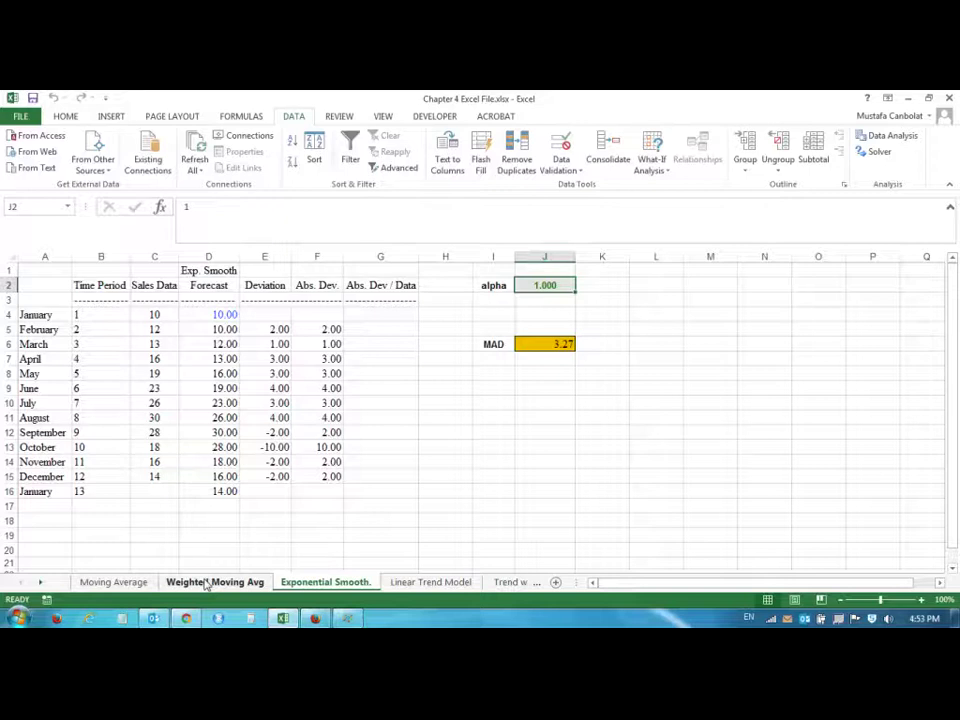
click(205, 583)
scroll(236, 420, down, 1)
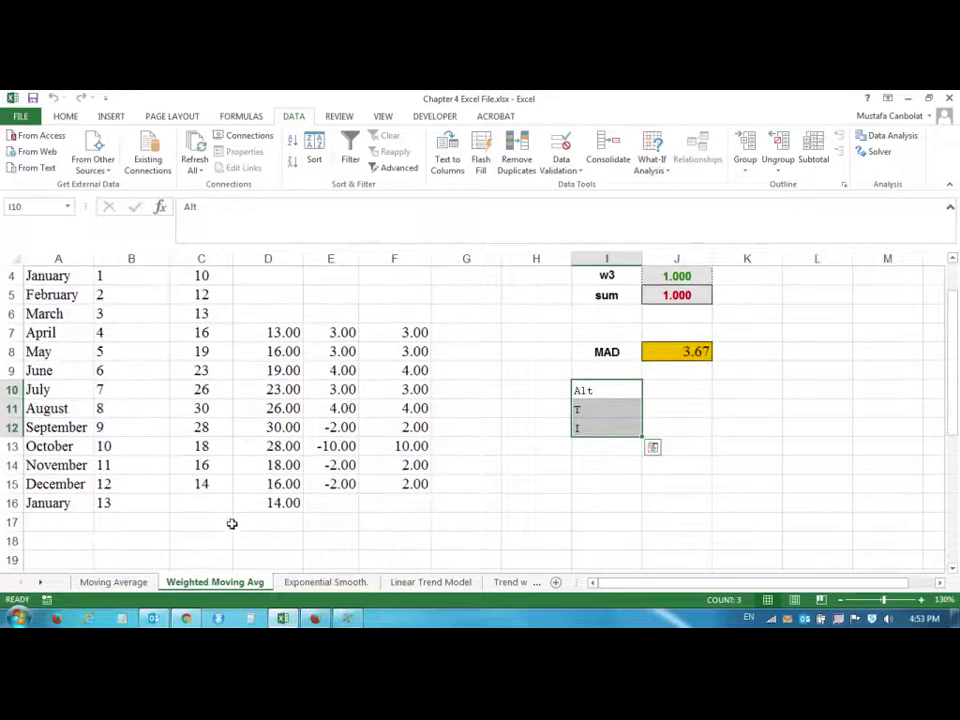
scroll(203, 403, up, 1)
scroll(223, 427, down, 1)
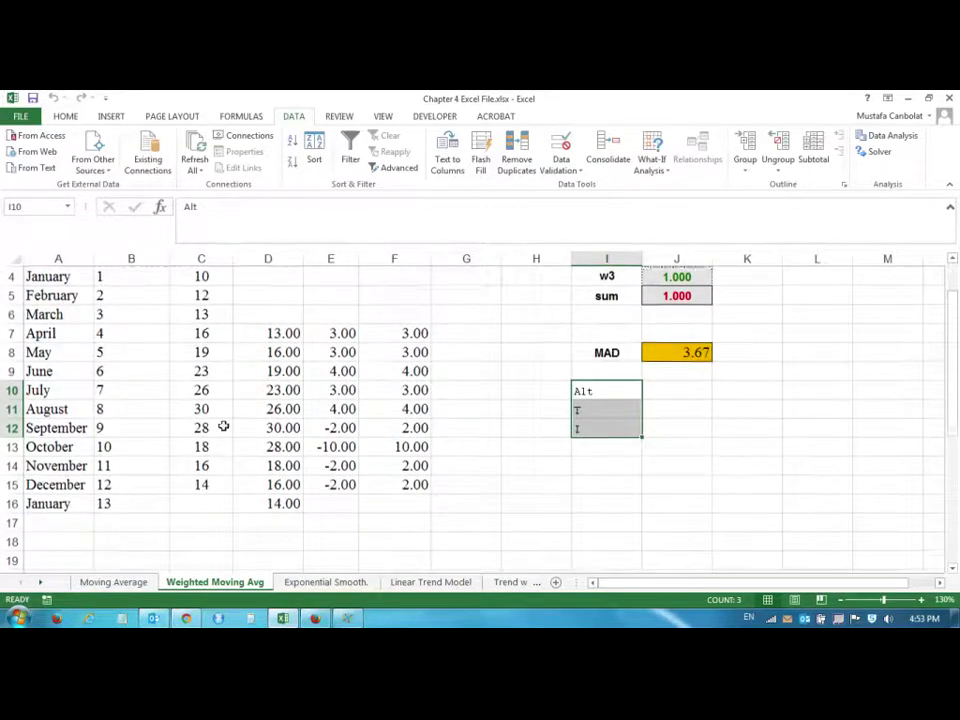
scroll(283, 521, up, 1)
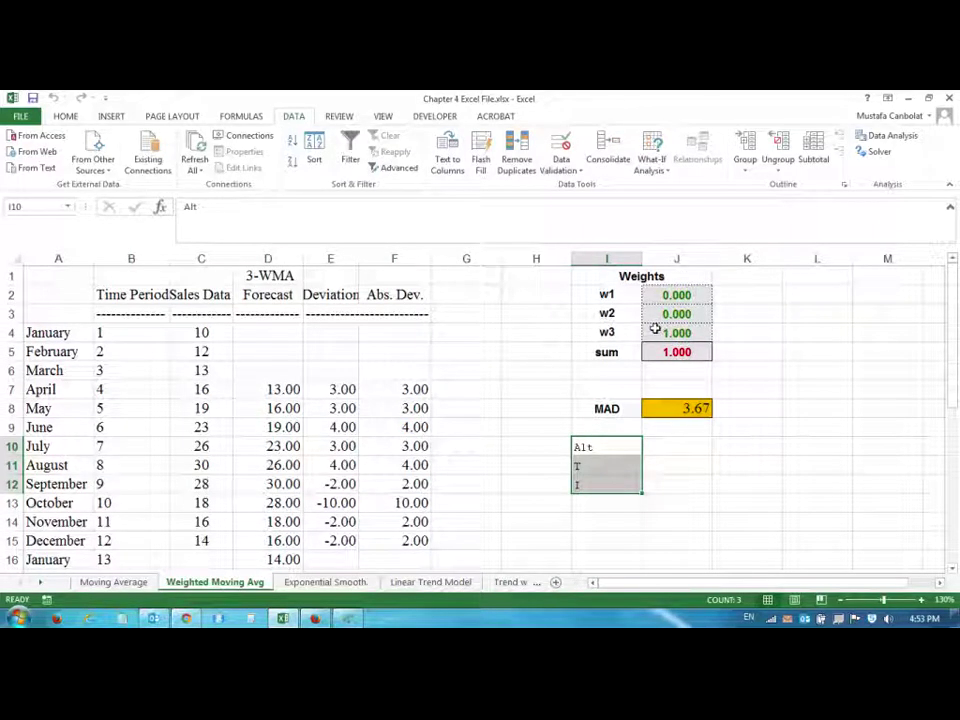
click(318, 582)
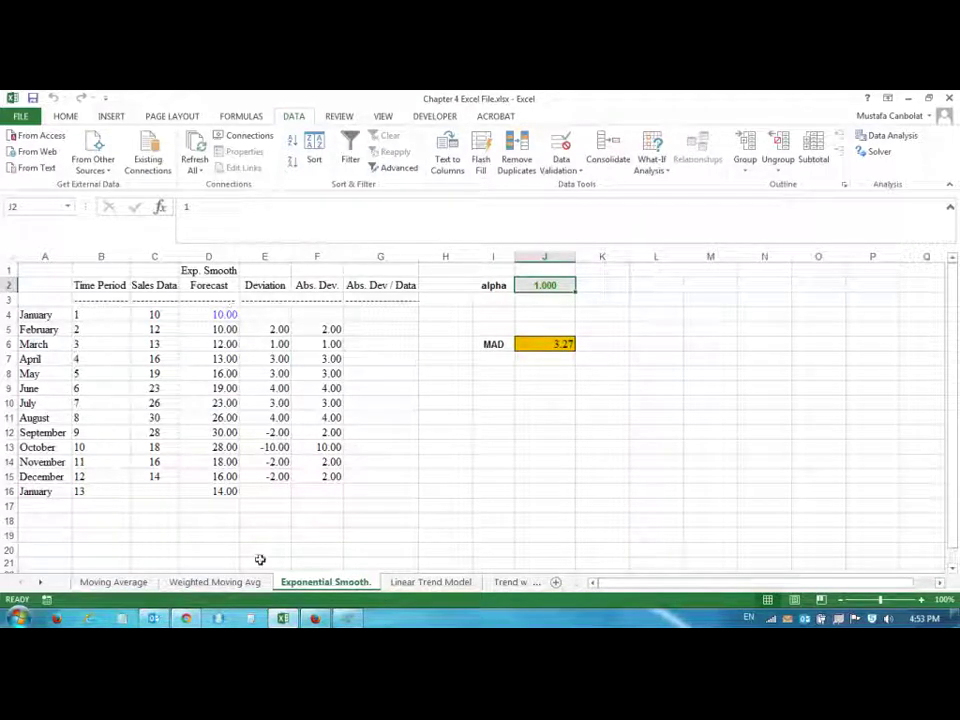
click(214, 581)
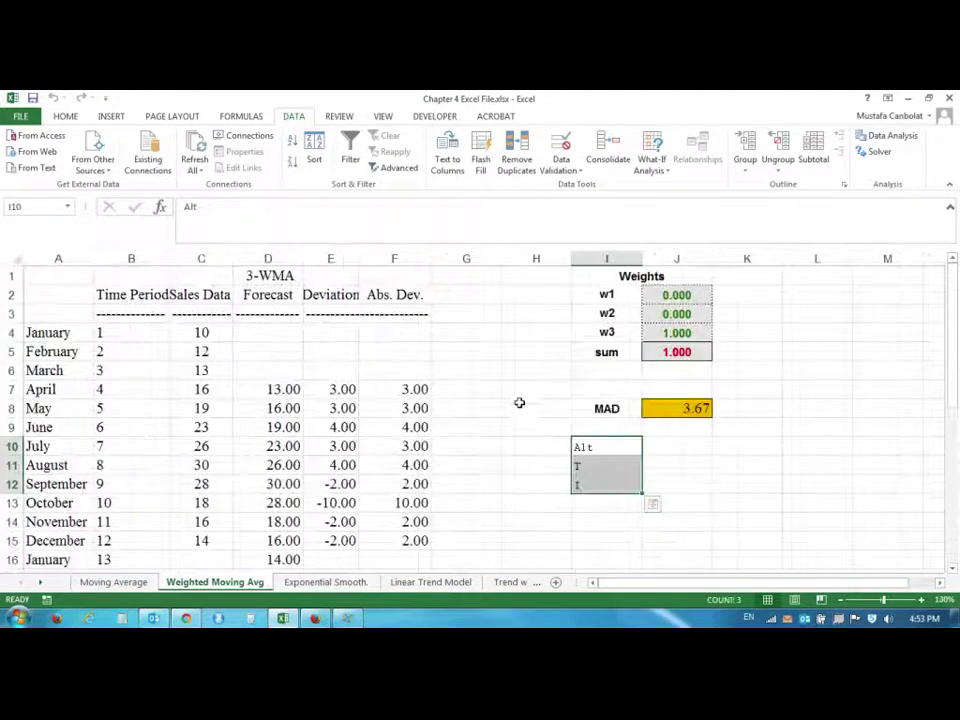
click(325, 581)
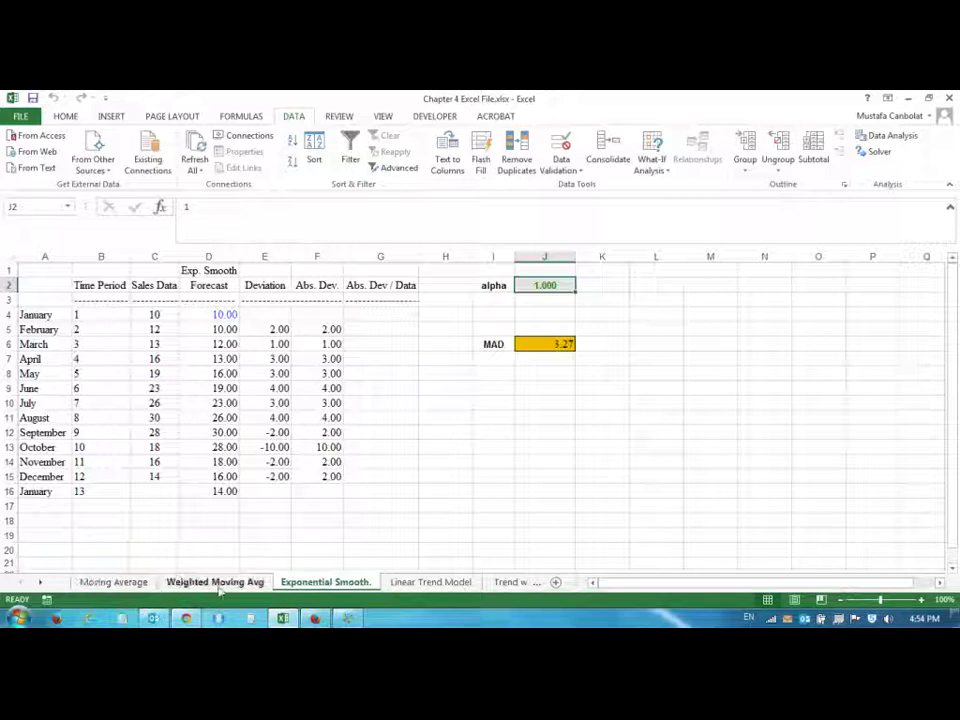
click(250, 582)
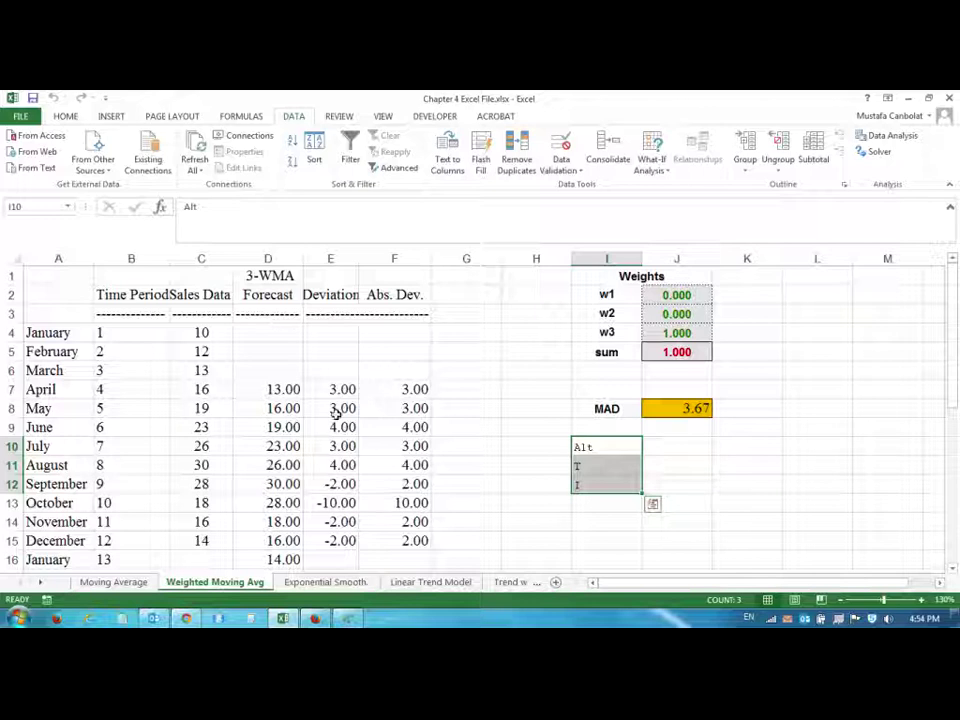
scroll(313, 402, down, 1)
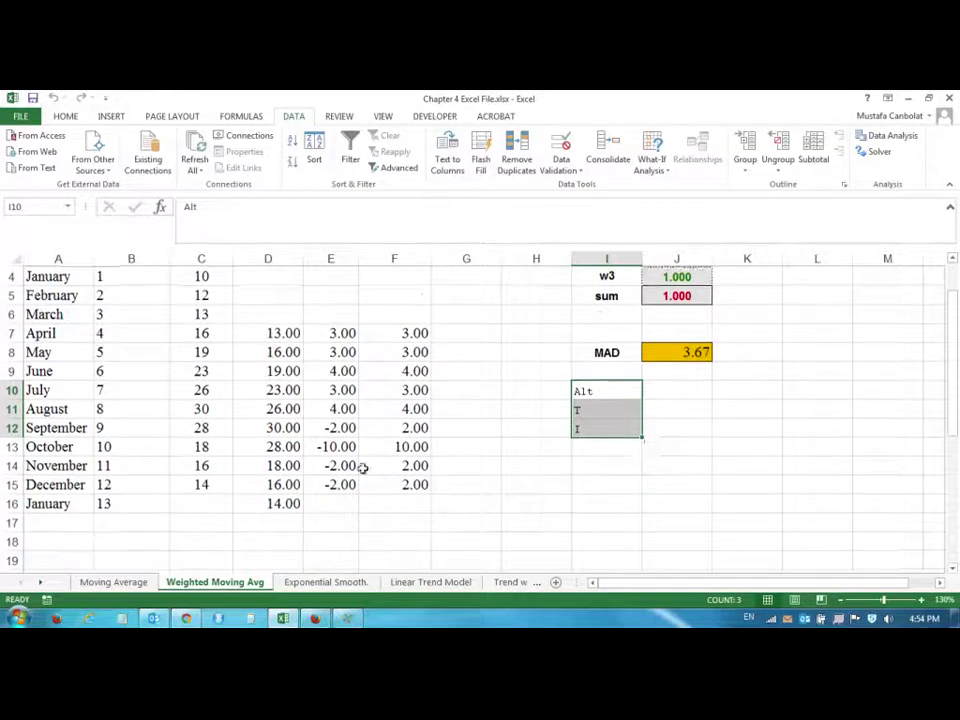
click(335, 340)
drag(335, 340, 339, 482)
scroll(339, 426, up, 1)
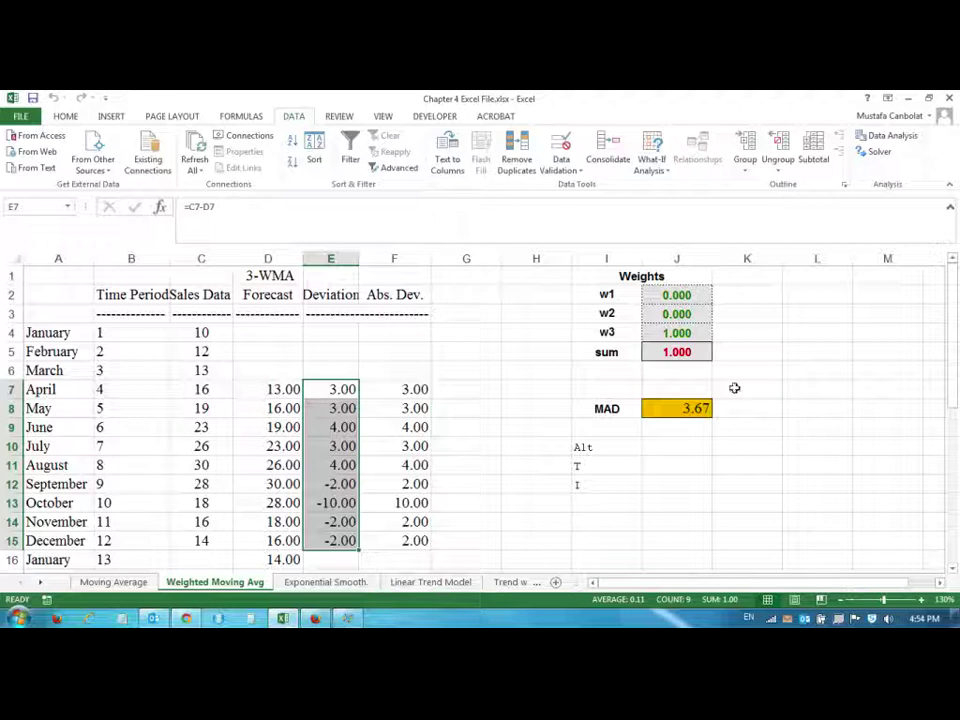
click(330, 581)
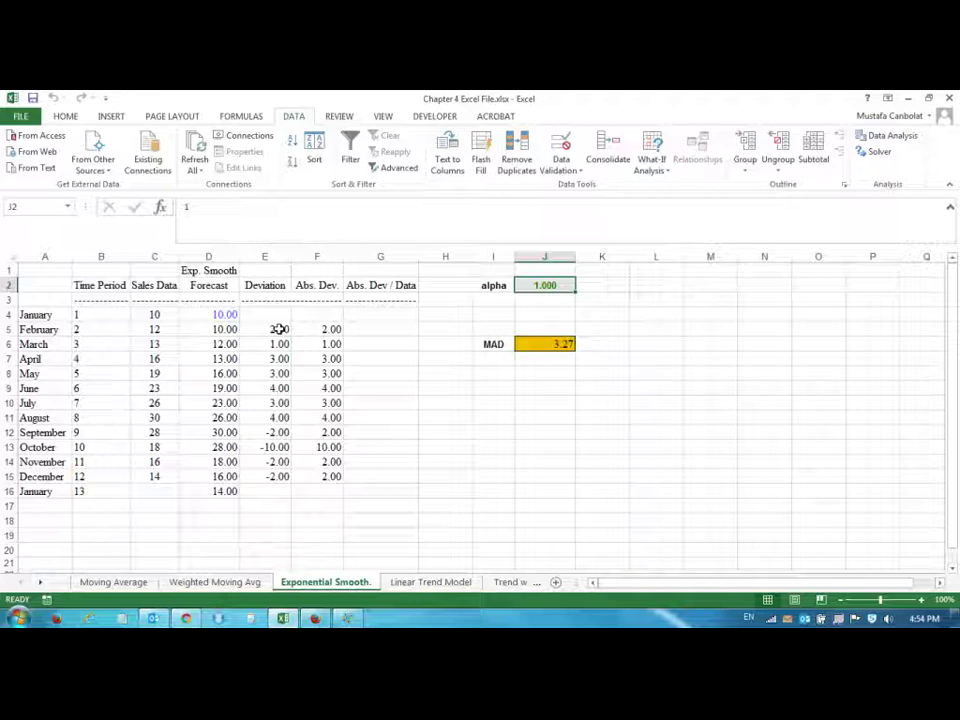
drag(279, 329, 329, 330)
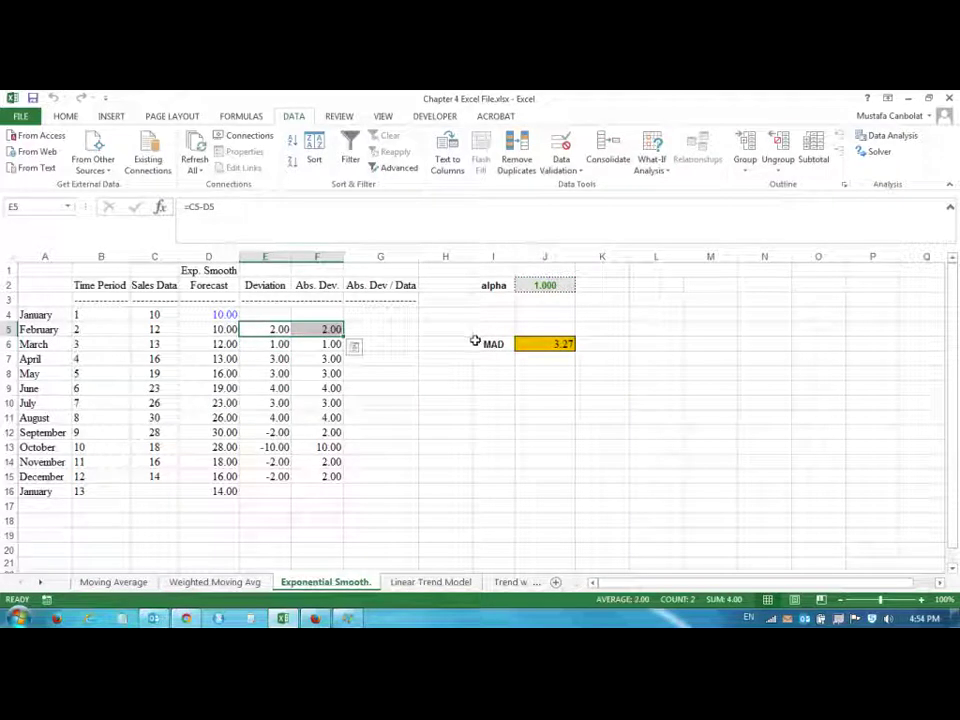
click(268, 335)
drag(268, 335, 316, 343)
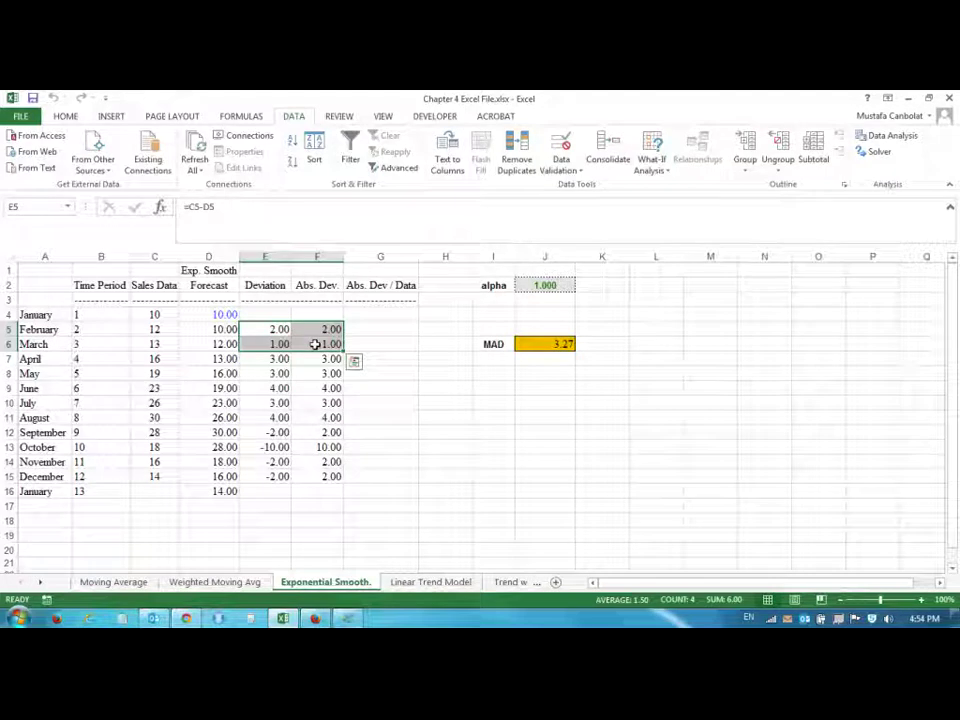
key(Delete)
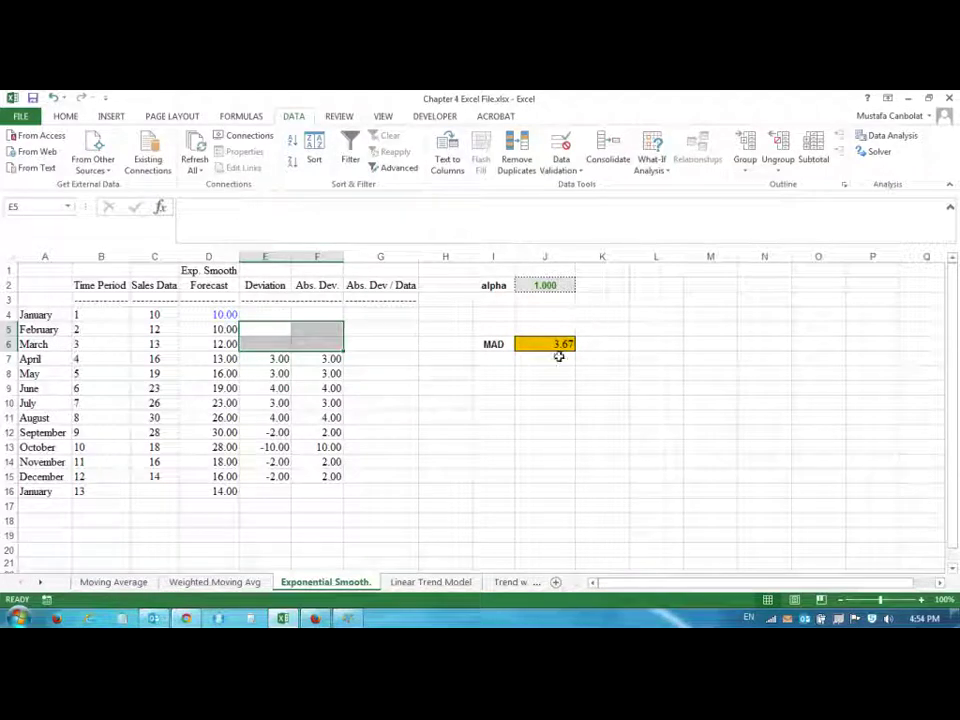
click(214, 582)
click(317, 582)
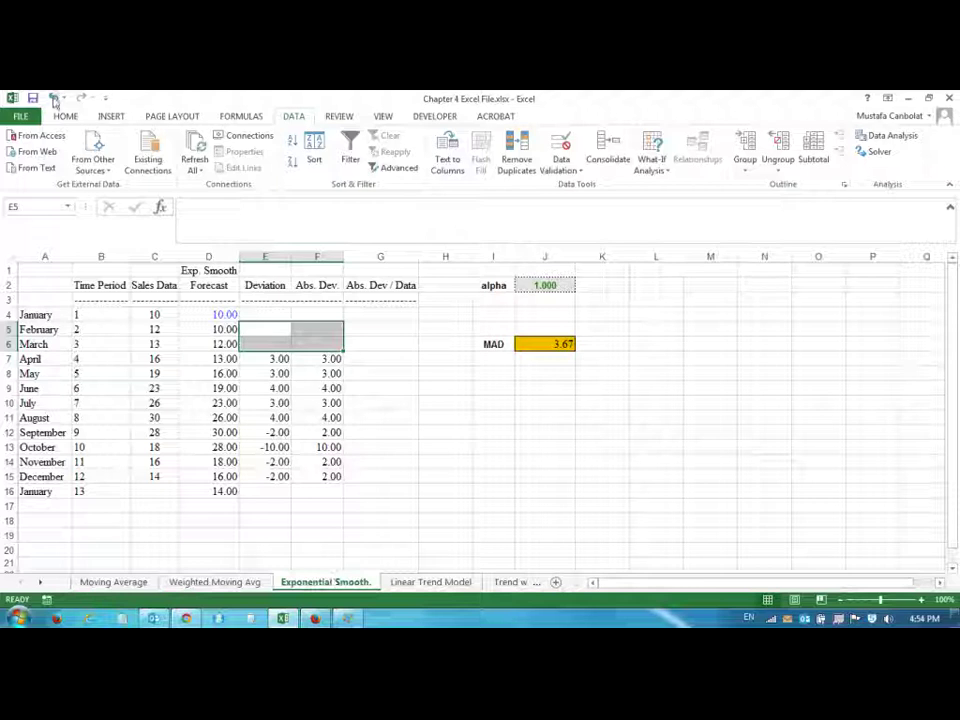
key(ctrl+z)
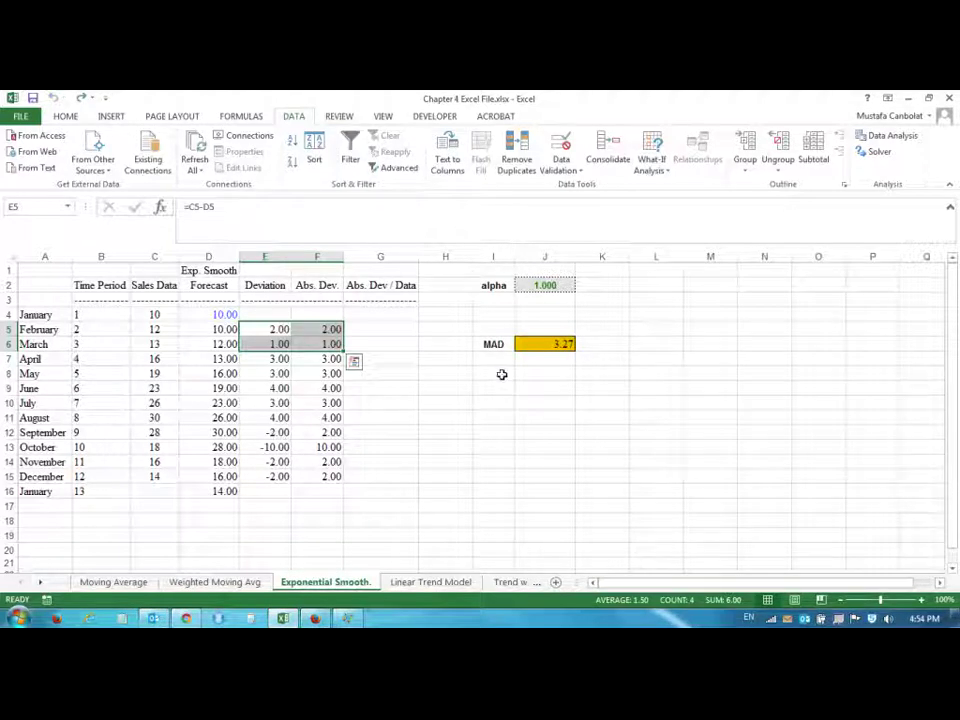
click(505, 370)
click(551, 284)
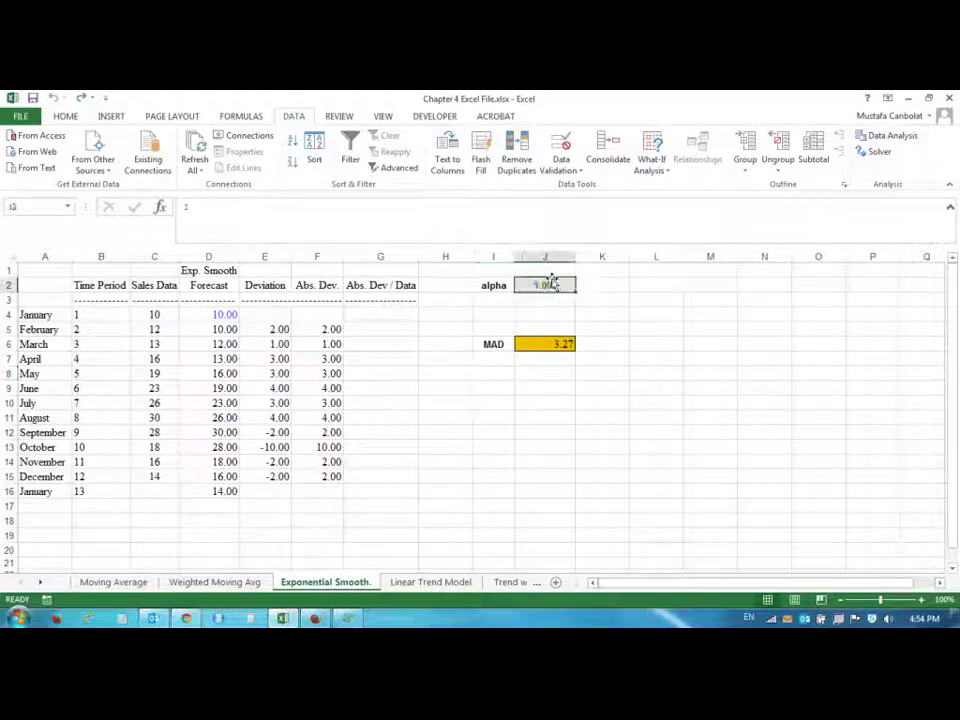
text(.6)
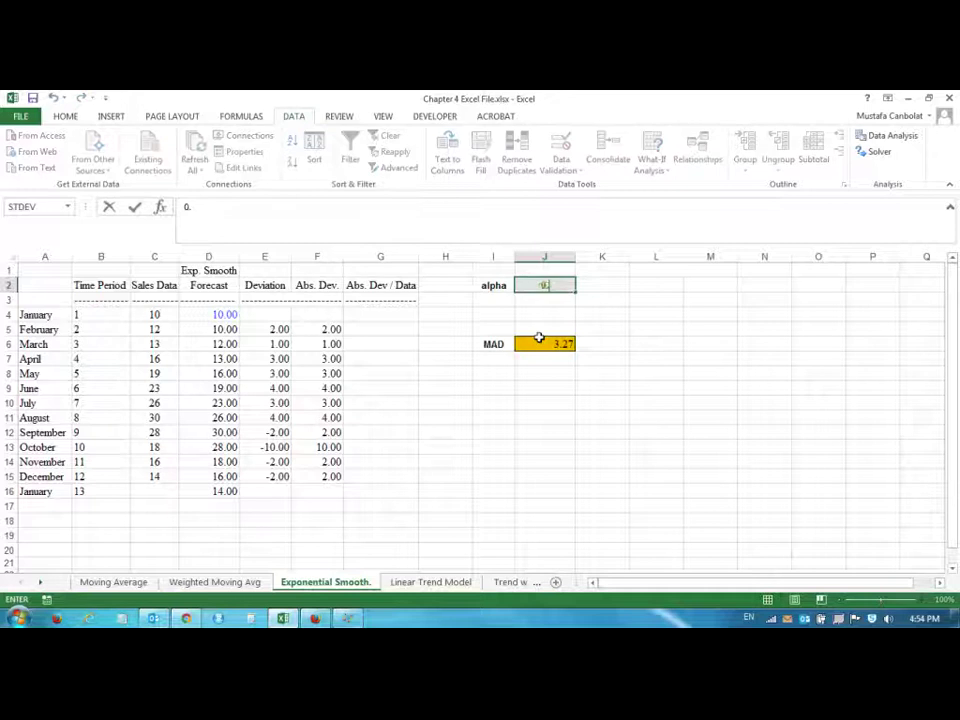
key(Return)
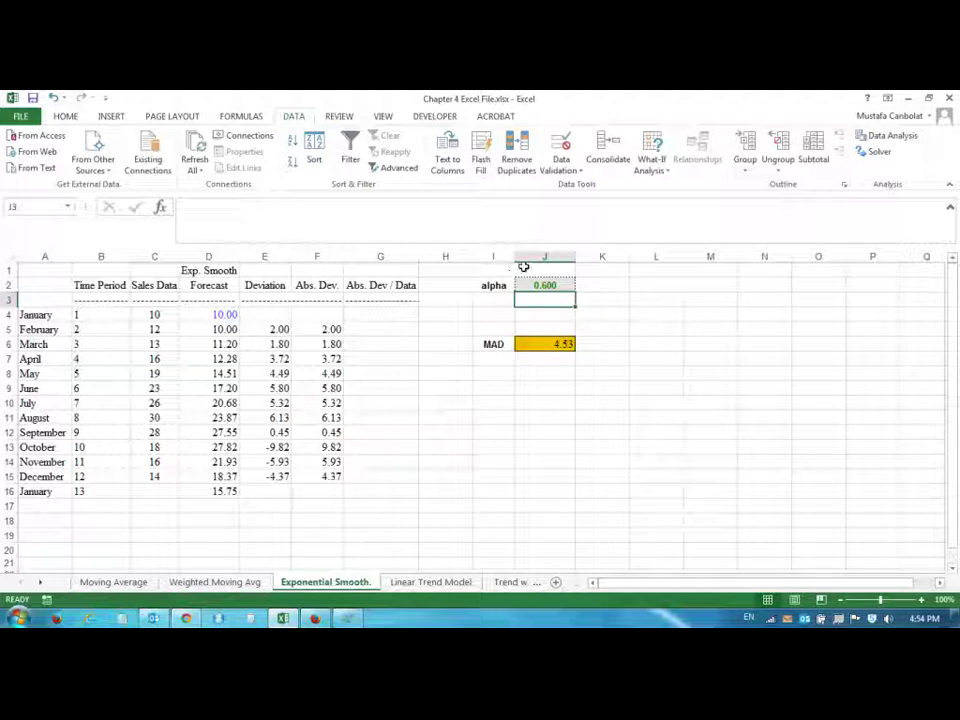
click(214, 582)
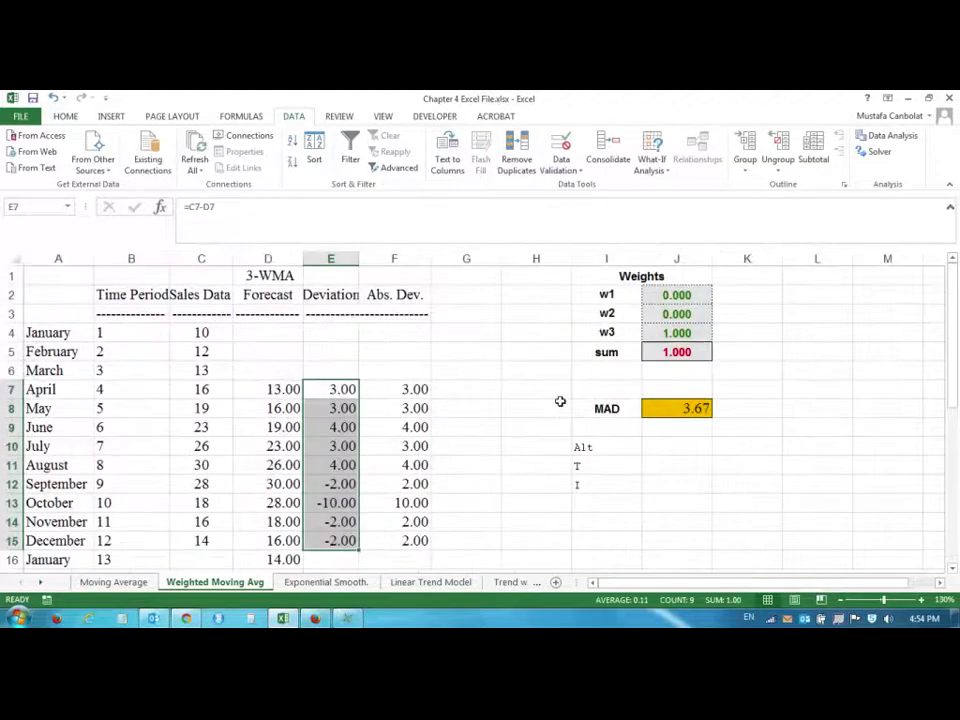
click(318, 582)
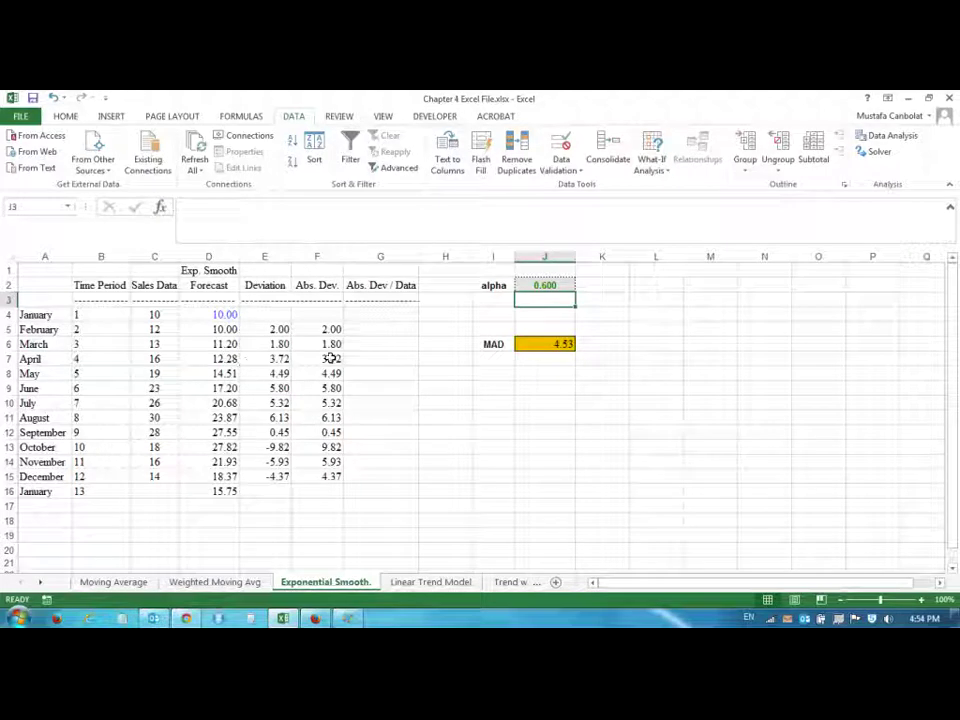
click(538, 287)
text(1)
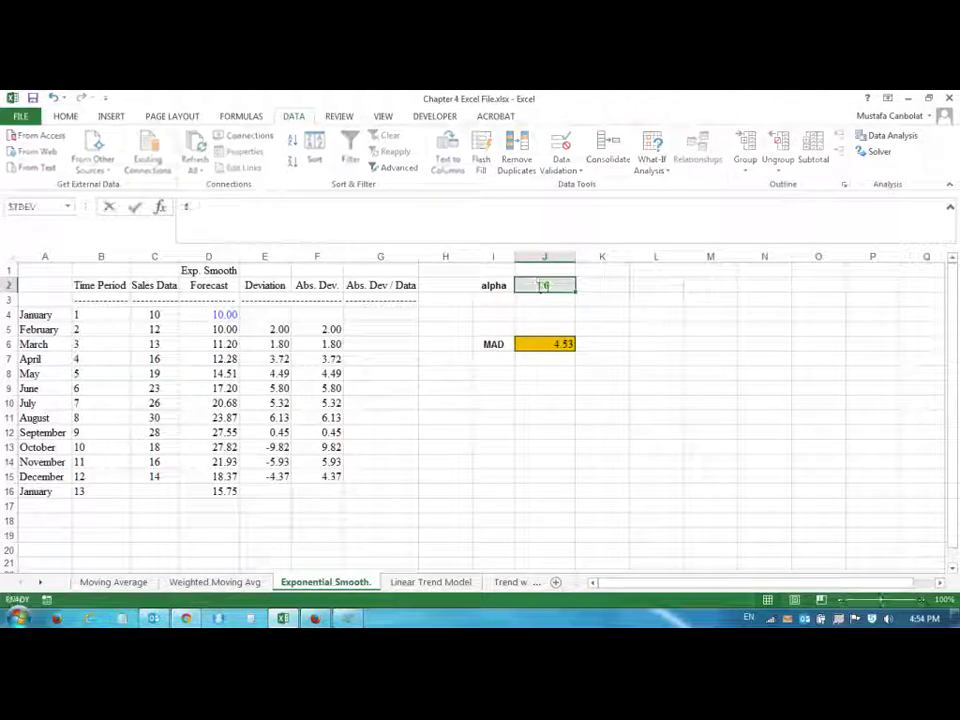
key(Return)
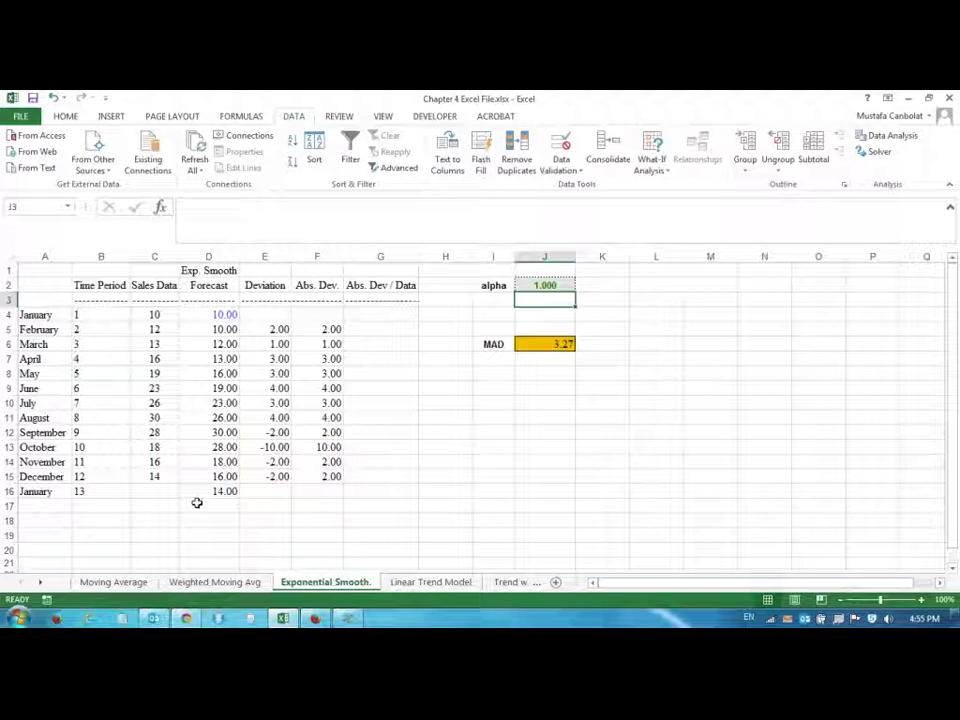
click(348, 618)
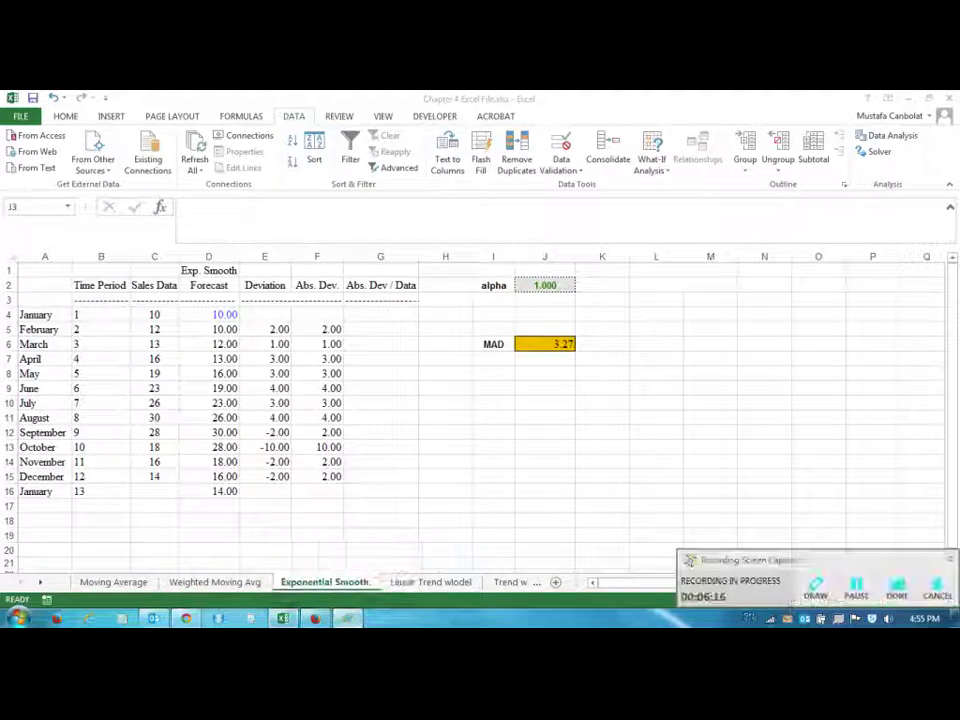